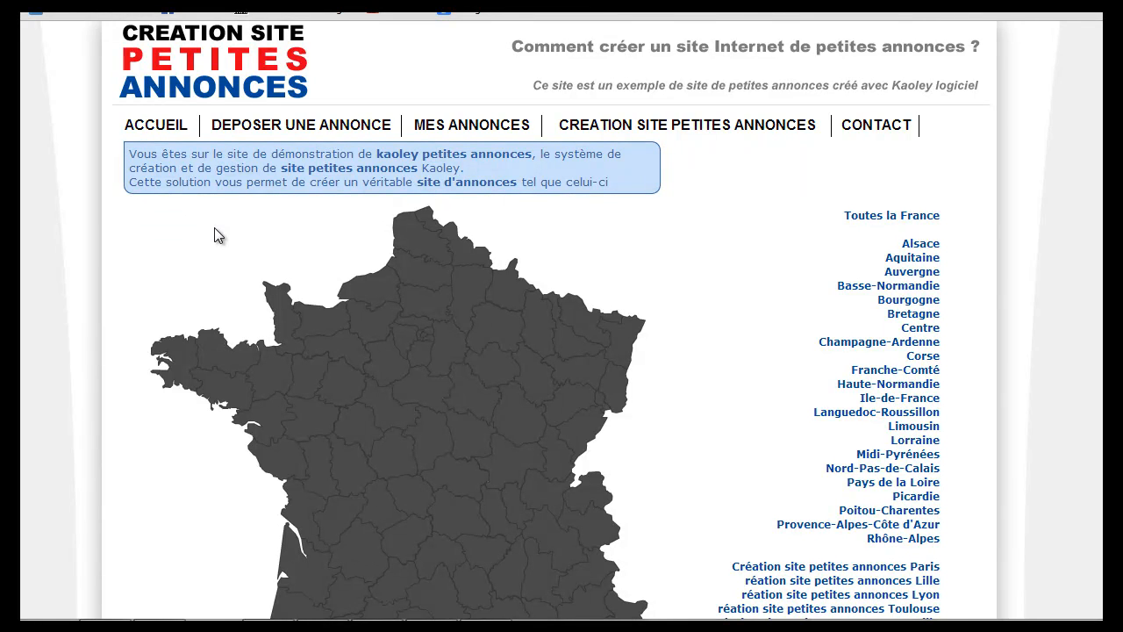
# Step: Open the ad submission form for the IMMOBILIER > Co-locations category and examine its fields
pyautogui.click(268, 132)
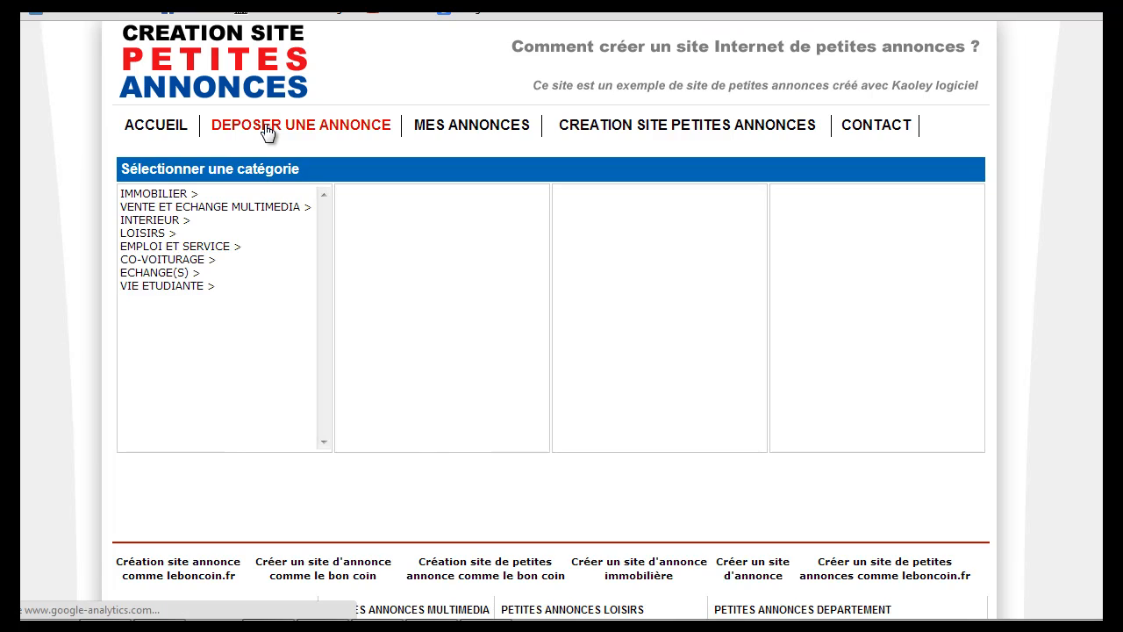
pyautogui.click(174, 199)
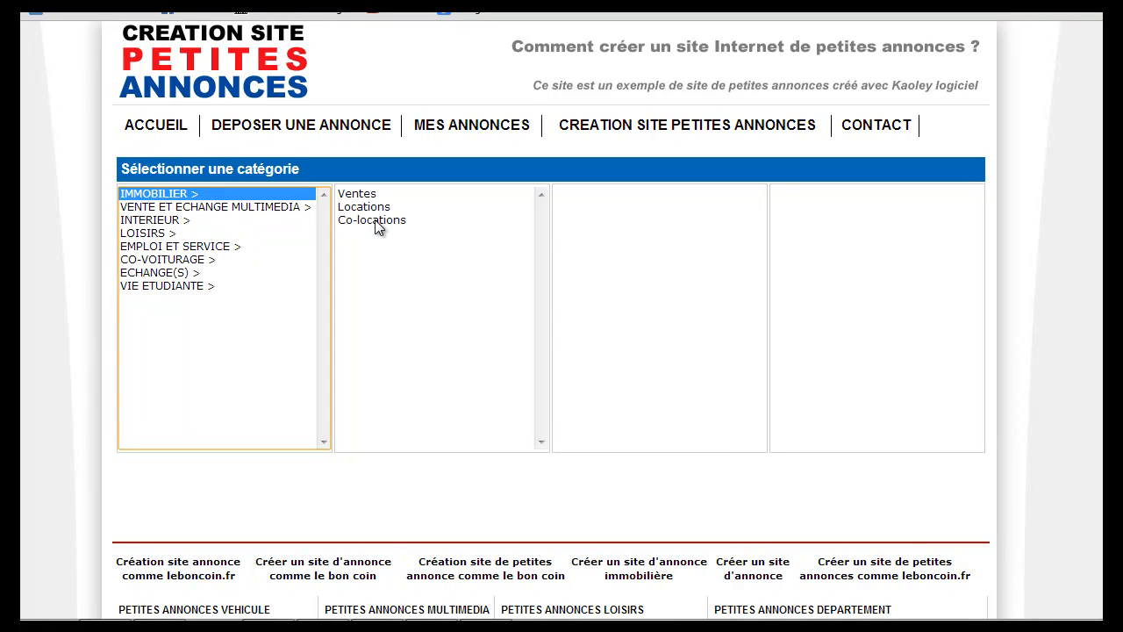
pyautogui.click(375, 221)
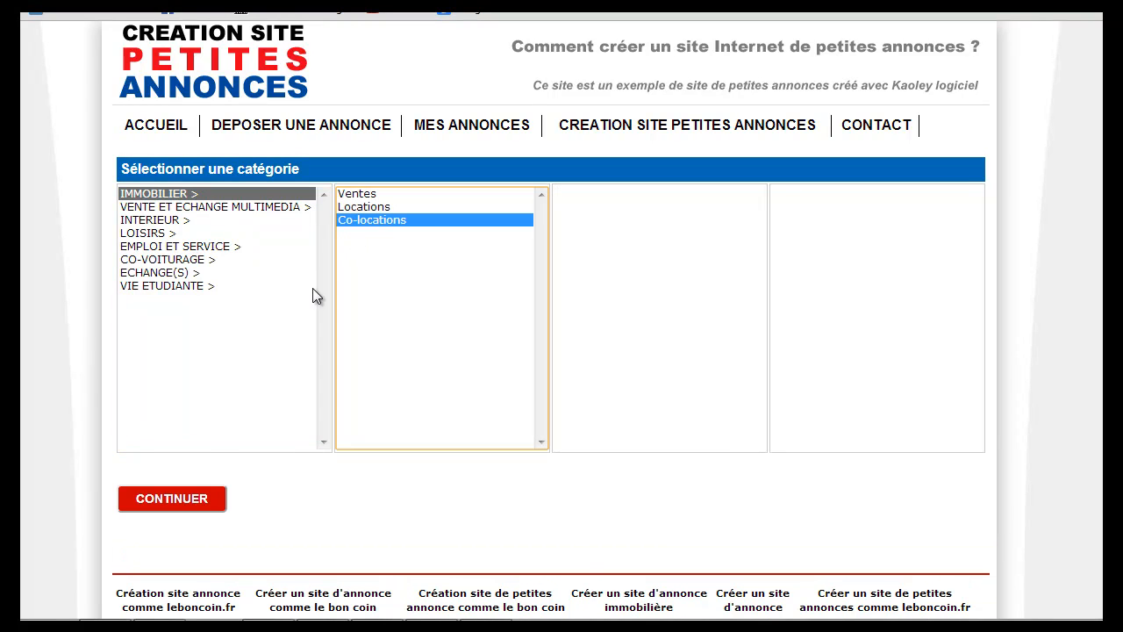
pyautogui.click(180, 501)
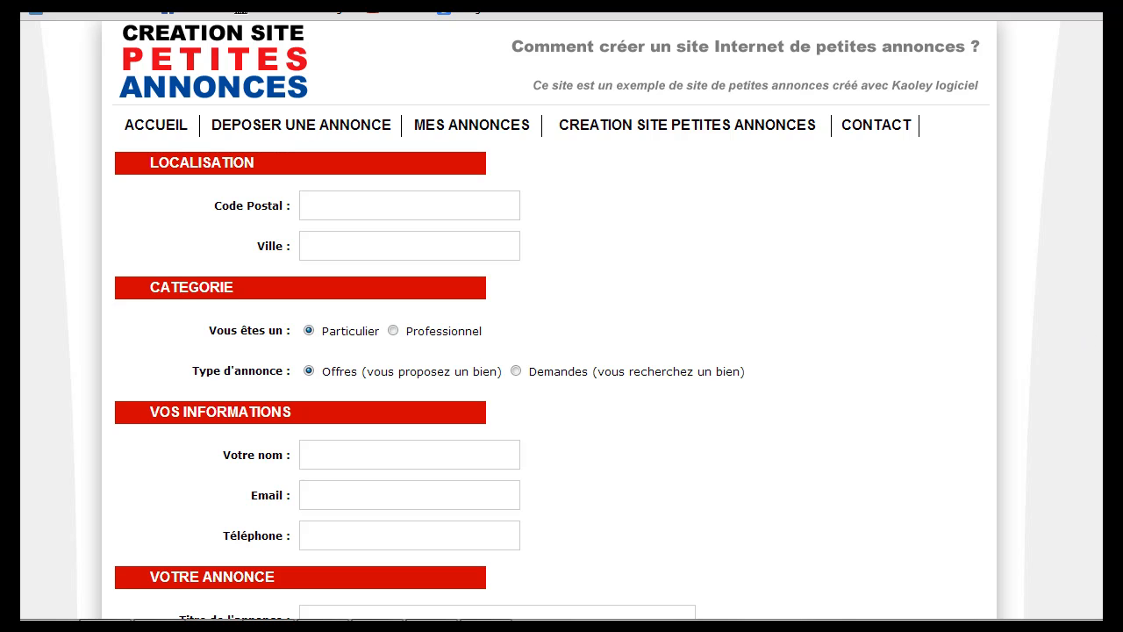
pyautogui.scroll(-7, 551, 321)
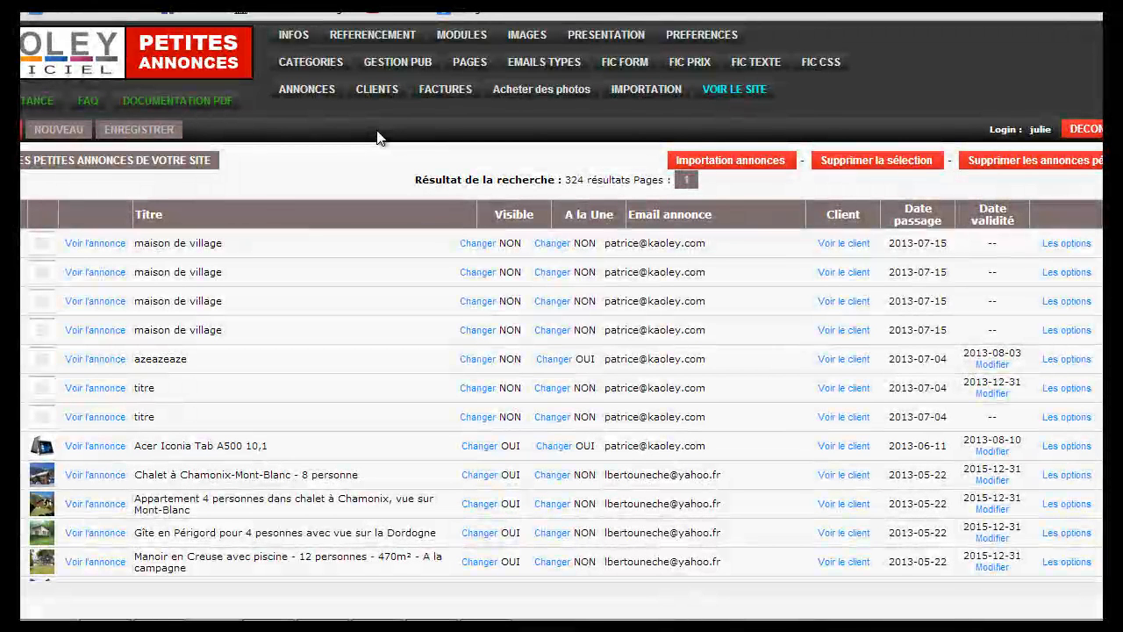
# Step: Open the Colocation.kp5 complementary data file from the categories list and examine its form definition
pyautogui.click(320, 65)
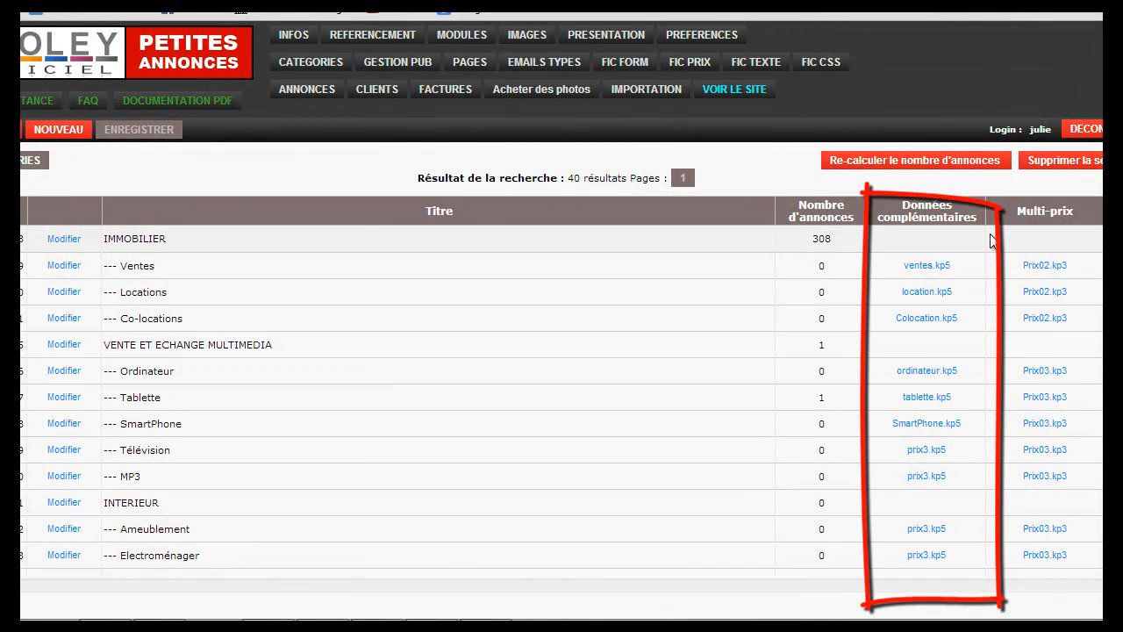
pyautogui.click(926, 318)
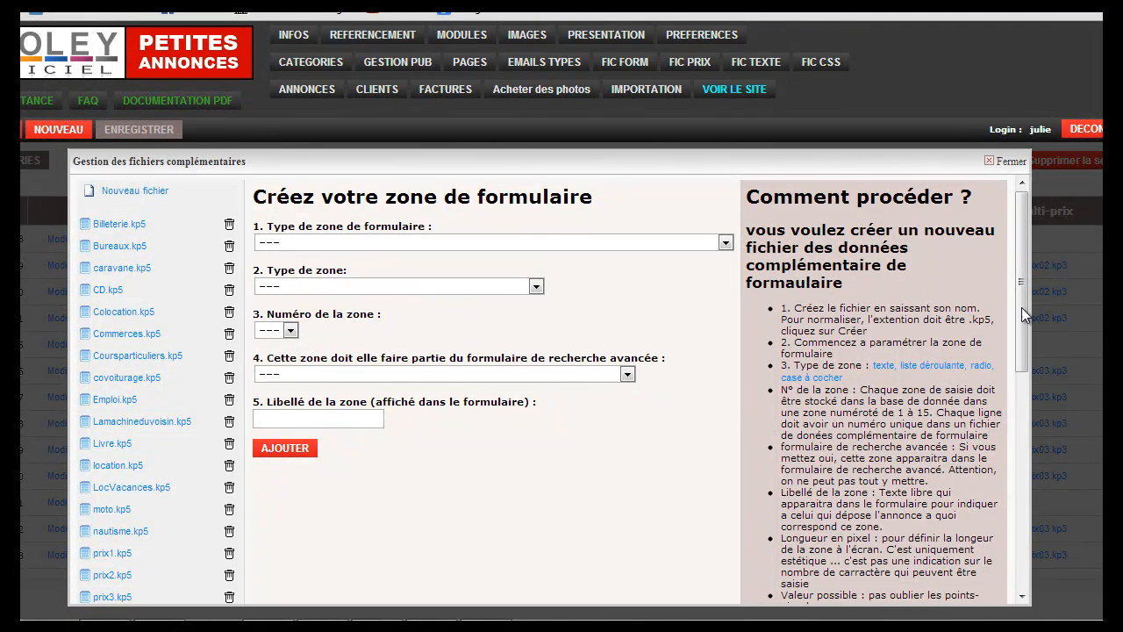
pyautogui.moveTo(1018, 300); pyautogui.dragTo(1013, 477)
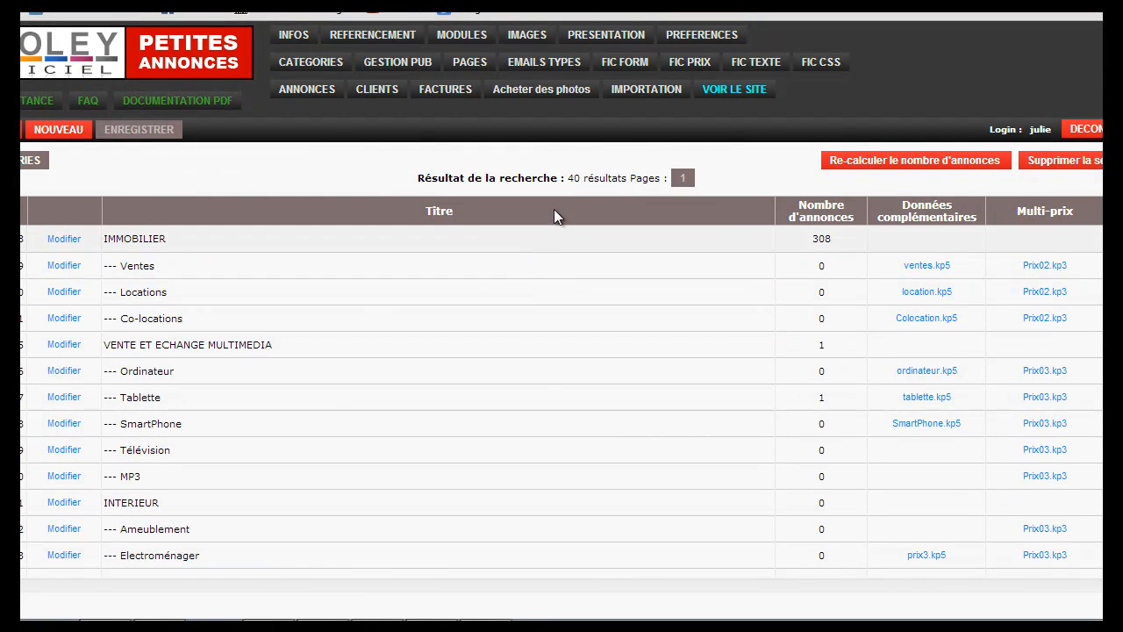
# Step: Create a new complementary form data file named Télévision.kp5
pyautogui.click(626, 72)
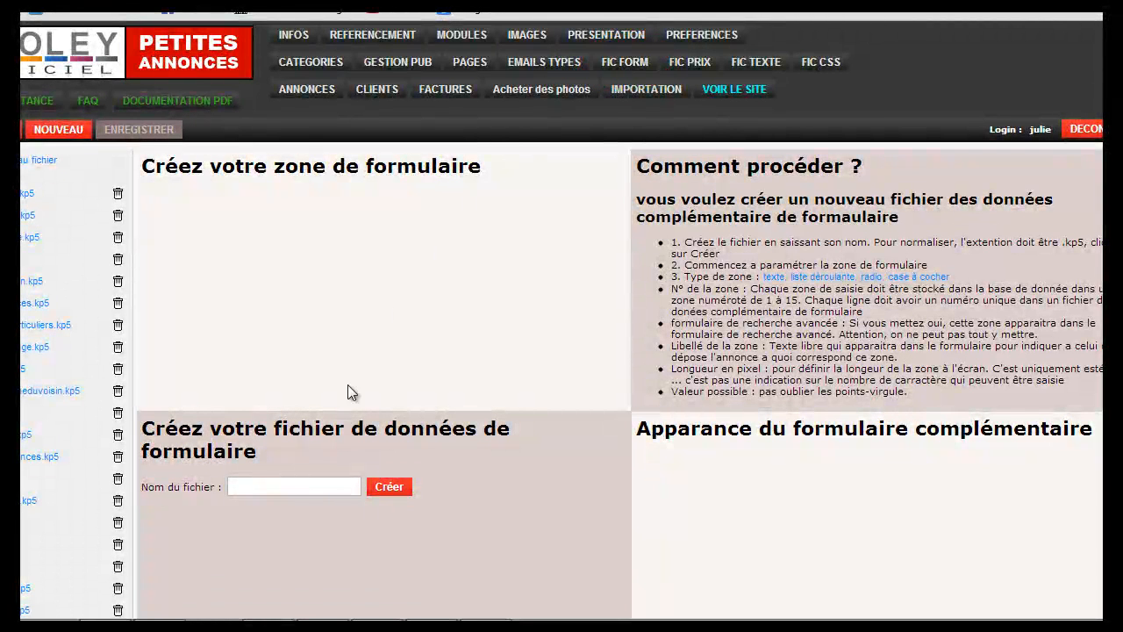
pyautogui.click(302, 485)
pyautogui.write('Télévision')
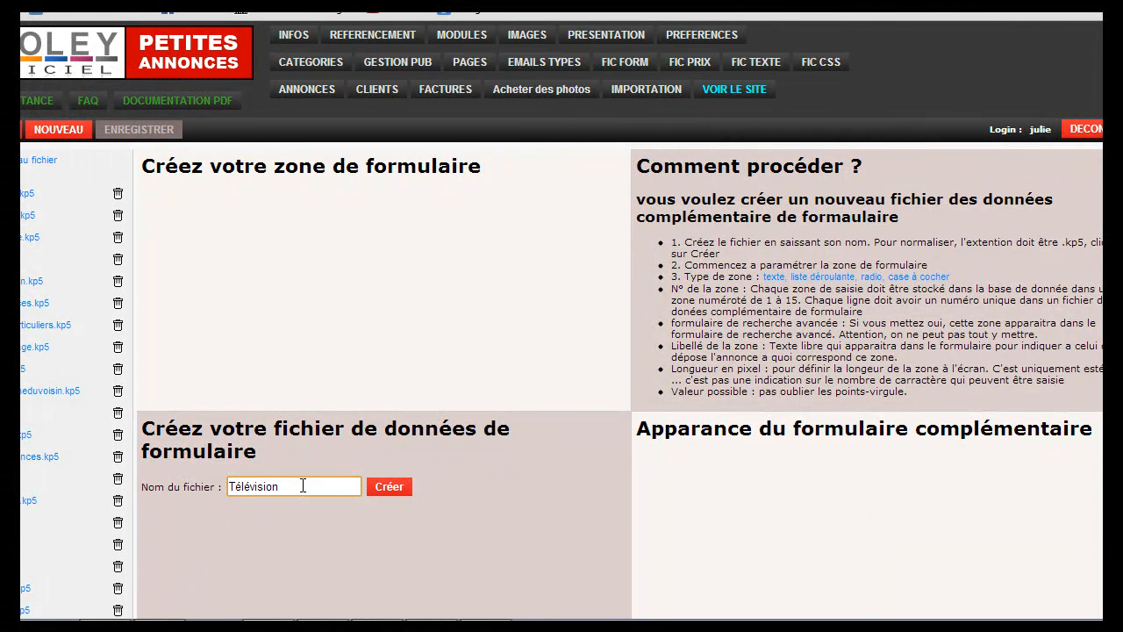
pyautogui.write('.kp5')
pyautogui.click(392, 491)
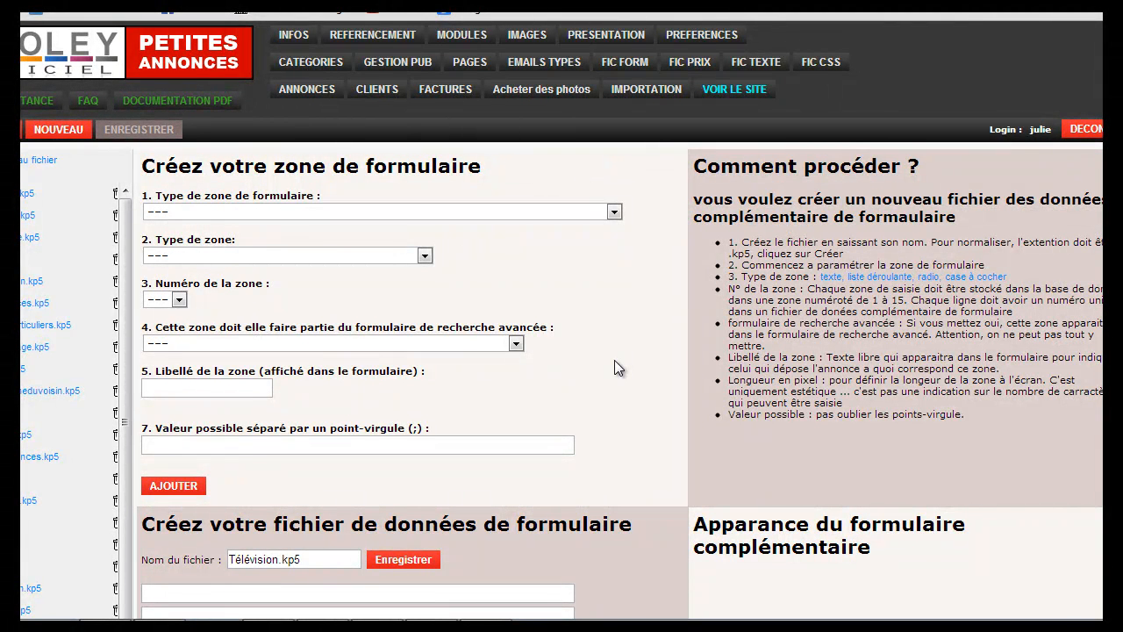
# Step: Define a form zone as "Selection liste", type "Alpha-numérique", number 1, with advanced search set to "OUI : valeur exacte"
pyautogui.click(614, 213)
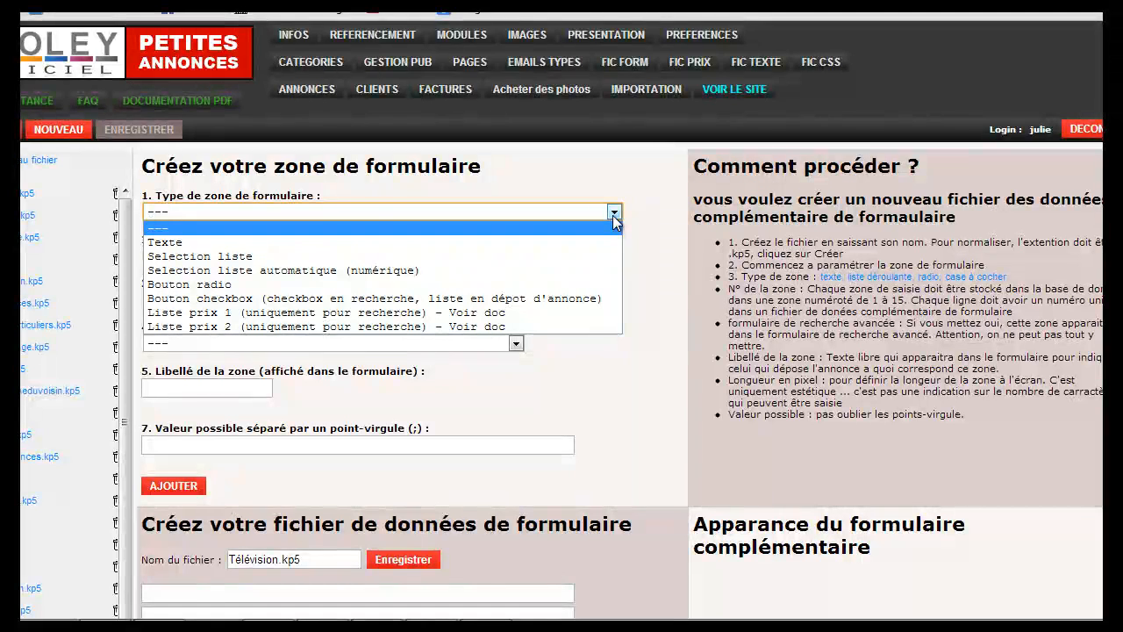
pyautogui.click(569, 260)
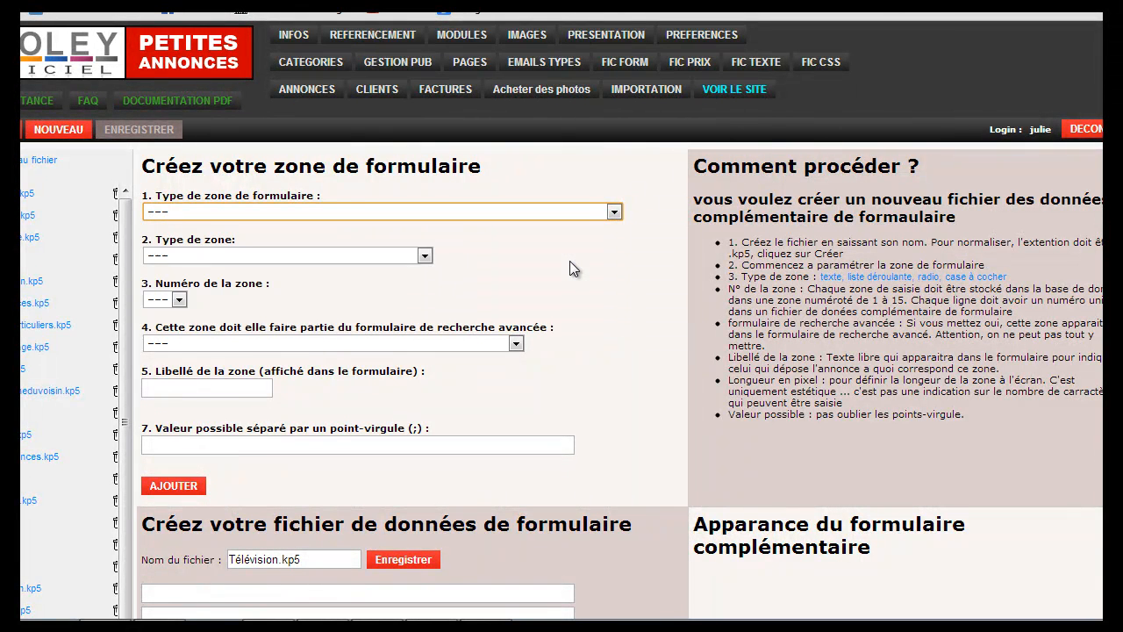
pyautogui.click(325, 259)
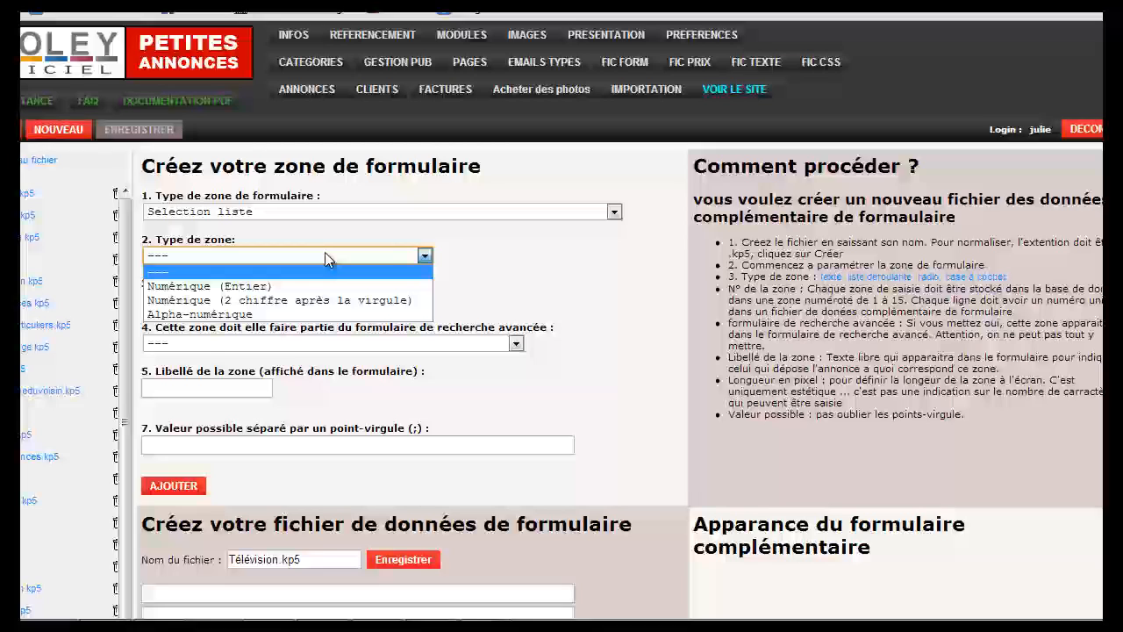
pyautogui.click(321, 317)
pyautogui.click(179, 301)
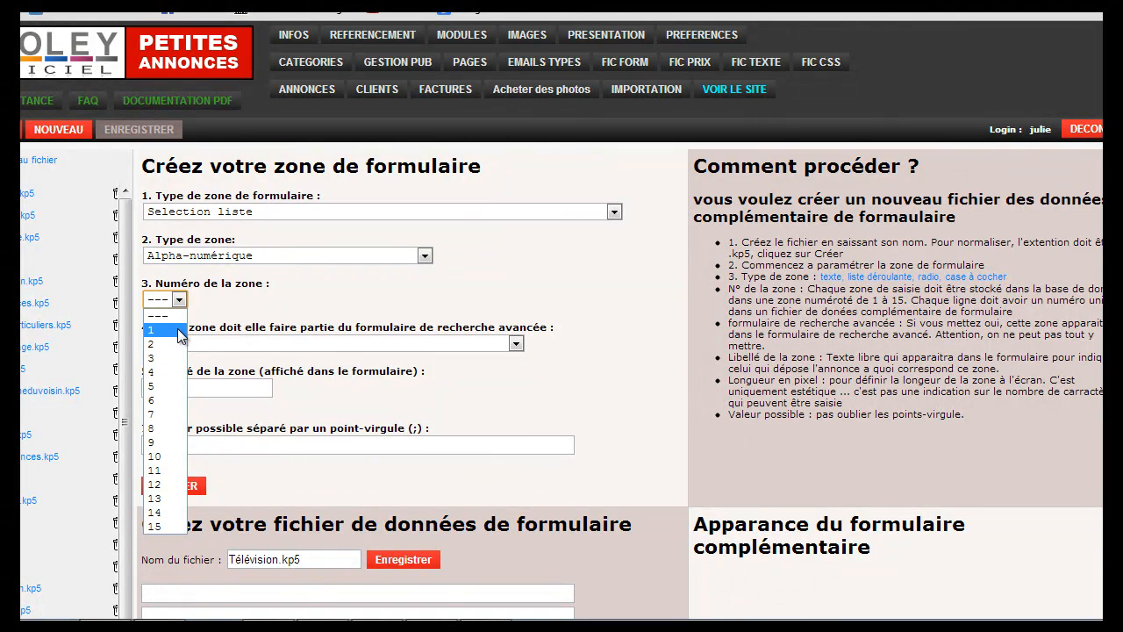
pyautogui.click(167, 330)
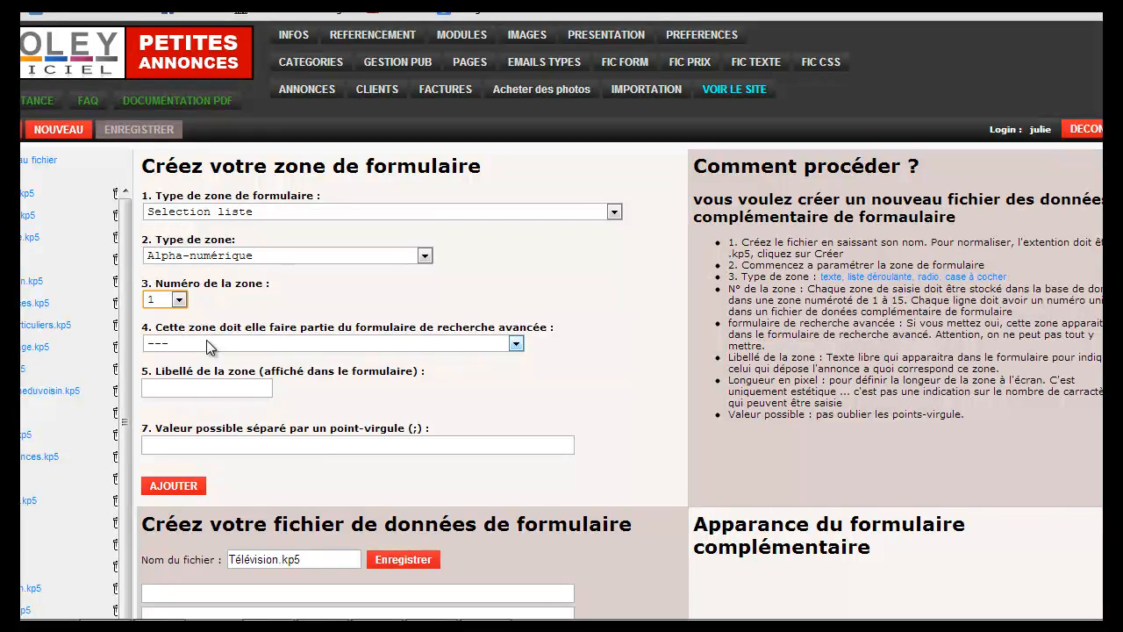
pyautogui.click(208, 346)
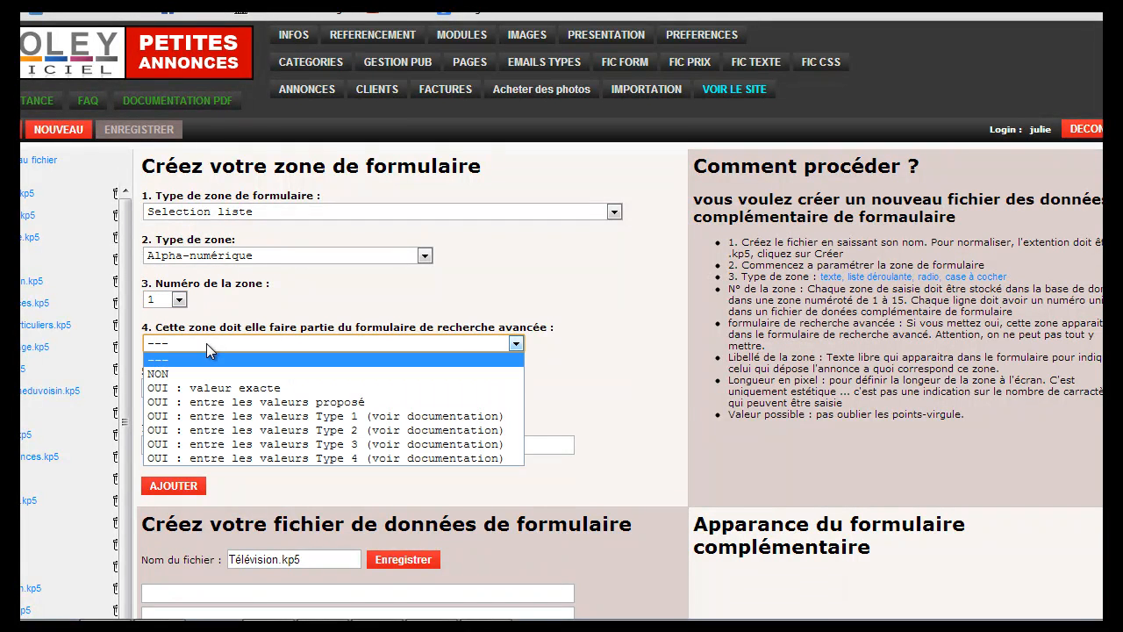
pyautogui.click(208, 389)
# Step: Label the zone "Marque" with possible values LG;Sony;Toshiba;ect, add it to the file and check its list in the form preview
pyautogui.click(207, 387)
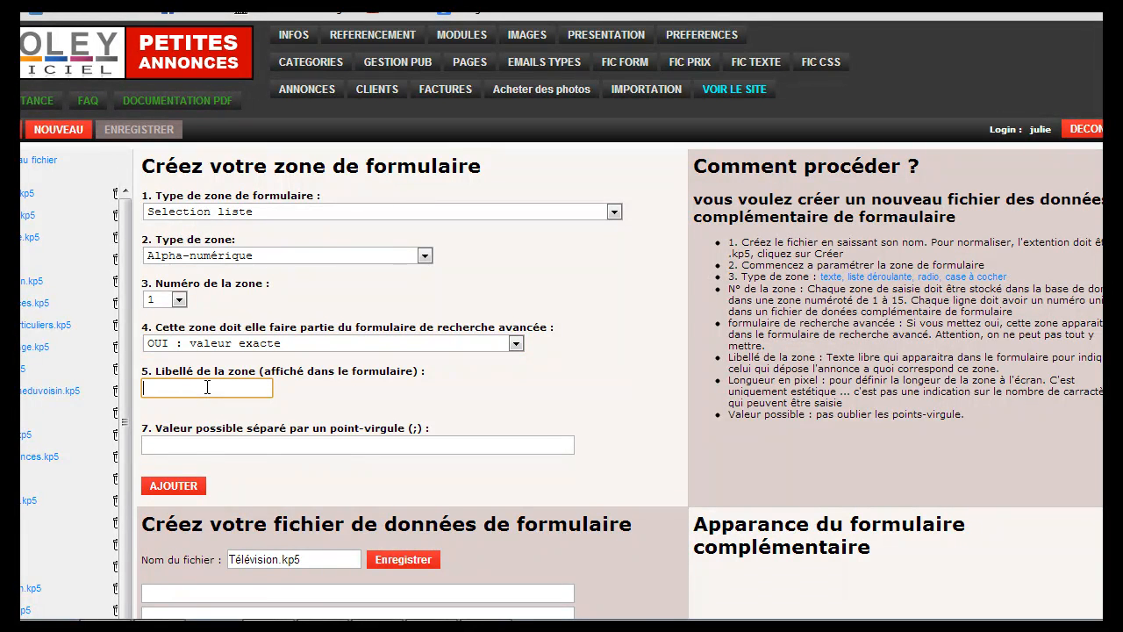
pyautogui.write('Marque')
pyautogui.click(204, 443)
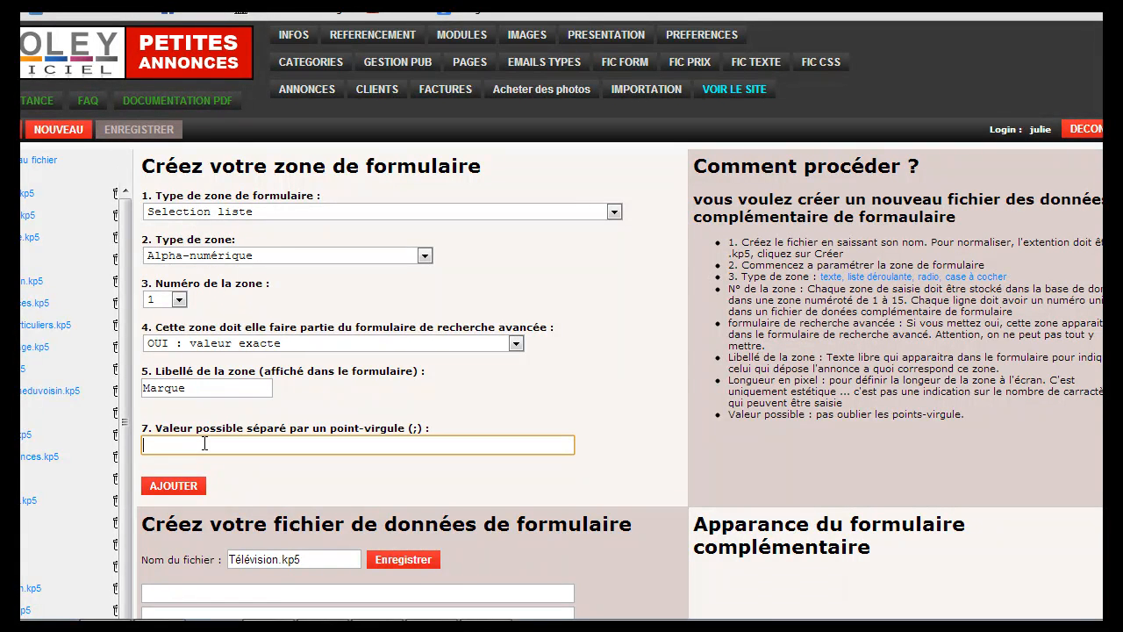
pyautogui.write('LG;Sony')
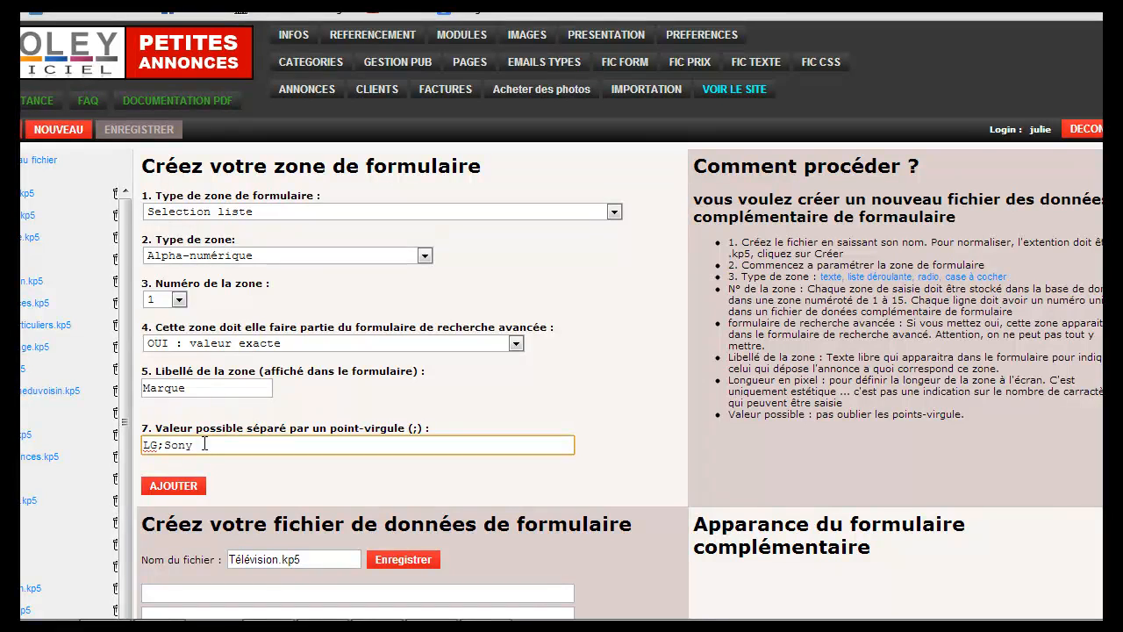
pyautogui.write('Toshiba;ect')
pyautogui.click(188, 489)
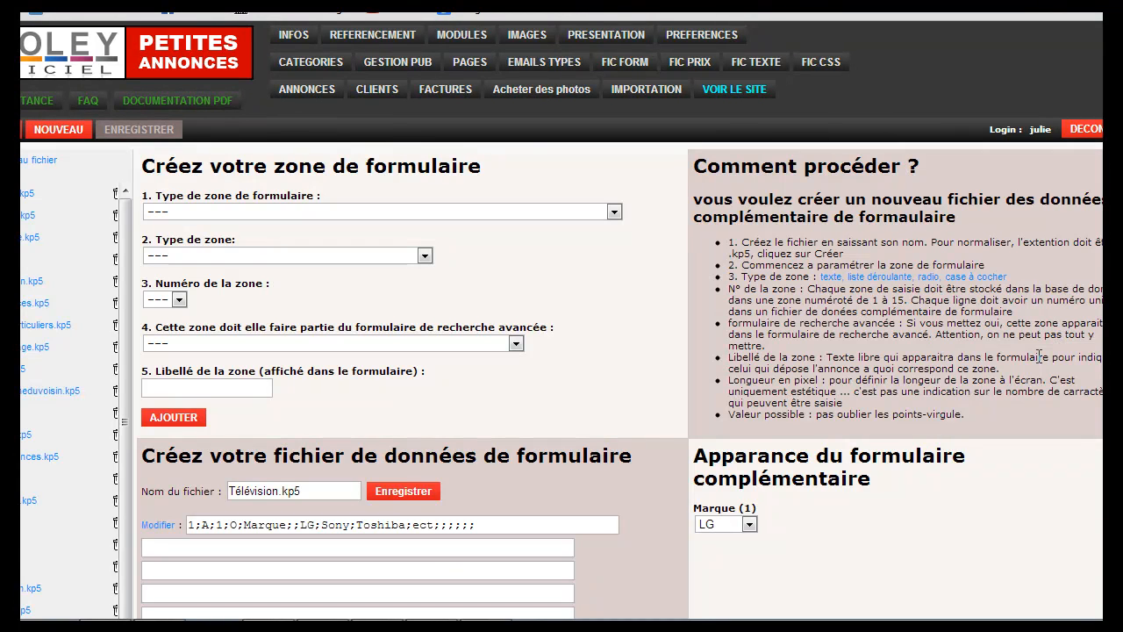
pyautogui.scroll(-1, 1097, 354)
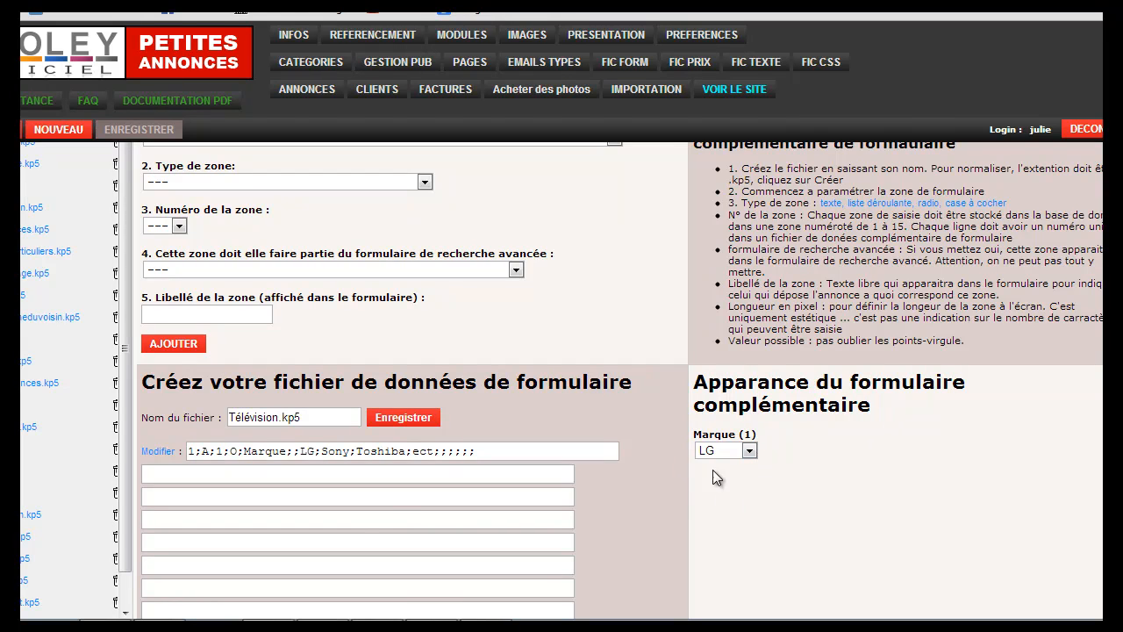
pyautogui.click(749, 450)
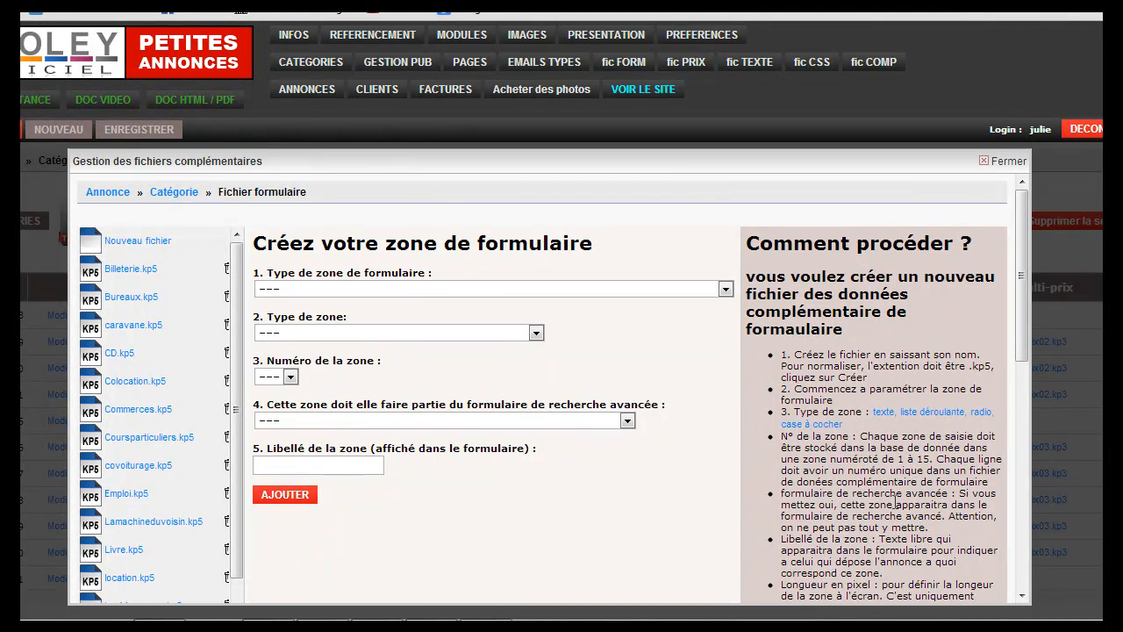
# Step: Define another zone as "Bouton checkbox", type "Numérique (Entier)", number 2, with advanced search set to "OUI : valeur exacte"
pyautogui.click(725, 289)
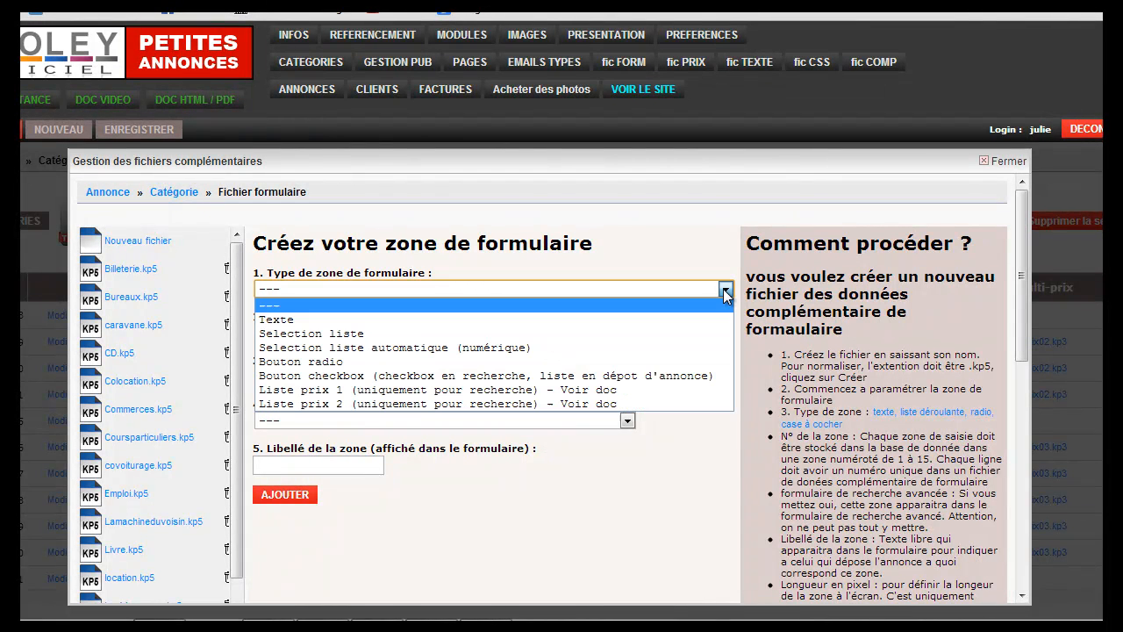
pyautogui.click(705, 376)
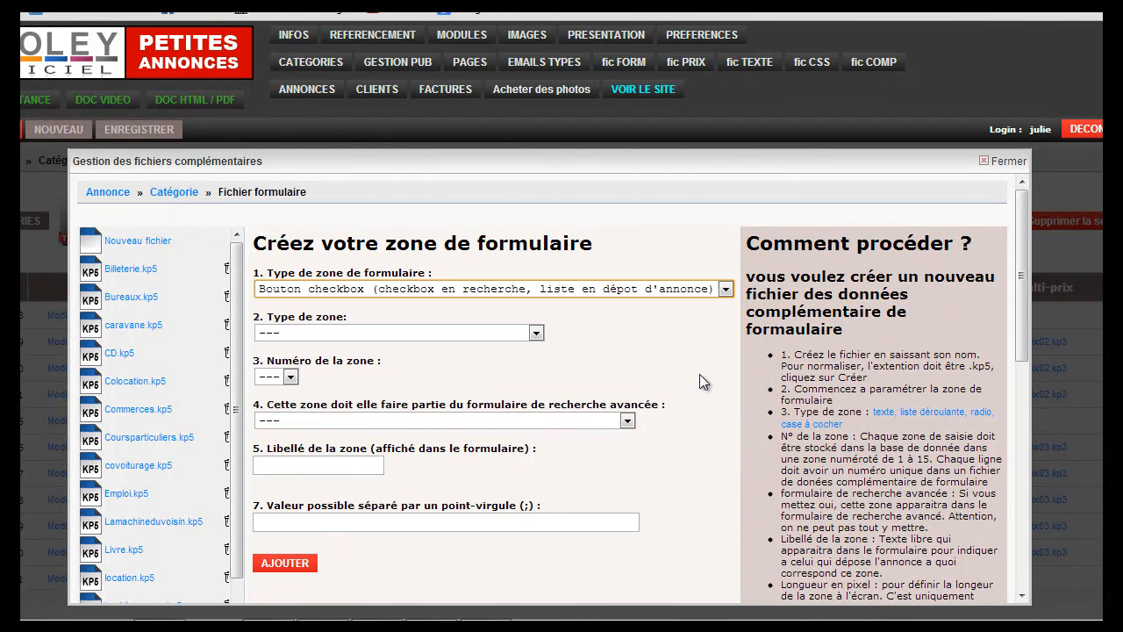
pyautogui.click(480, 337)
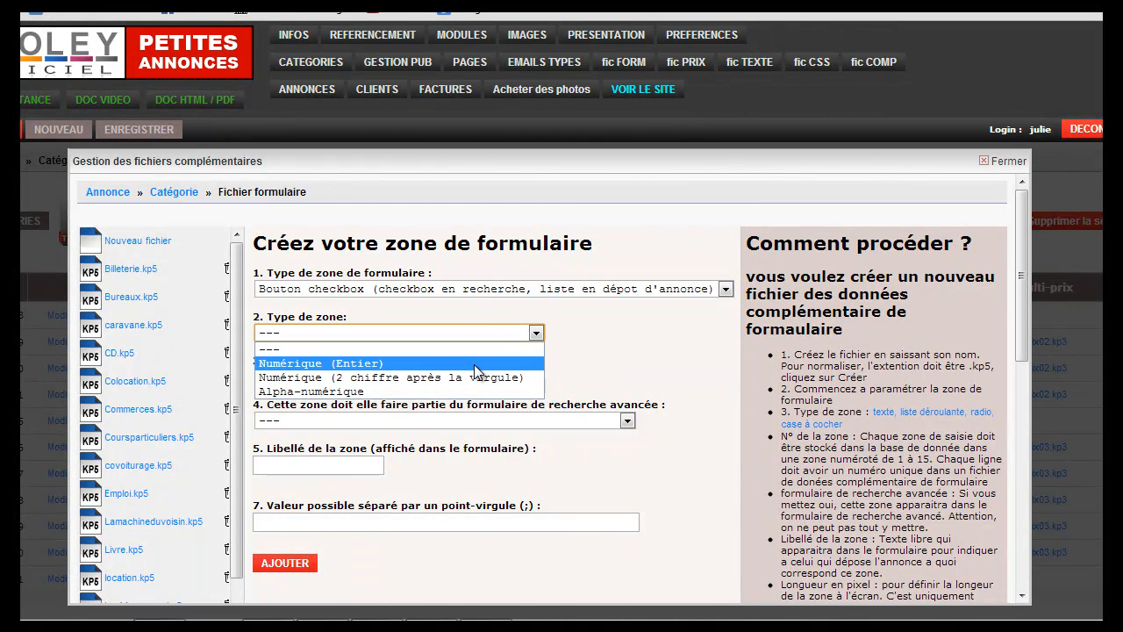
pyautogui.click(474, 365)
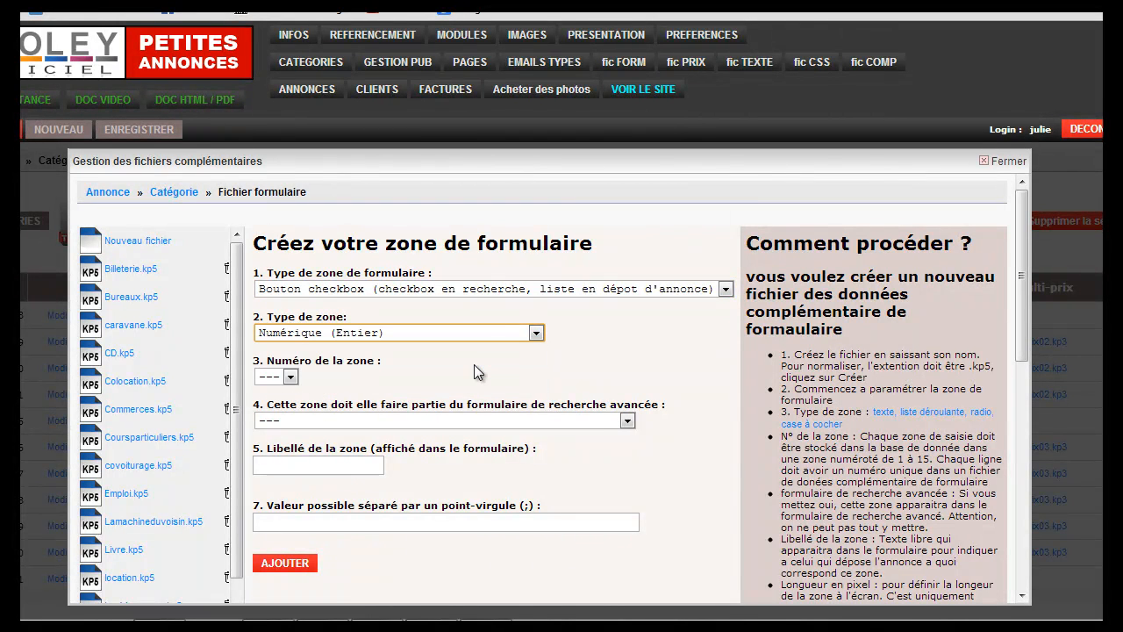
pyautogui.click(289, 378)
pyautogui.click(293, 420)
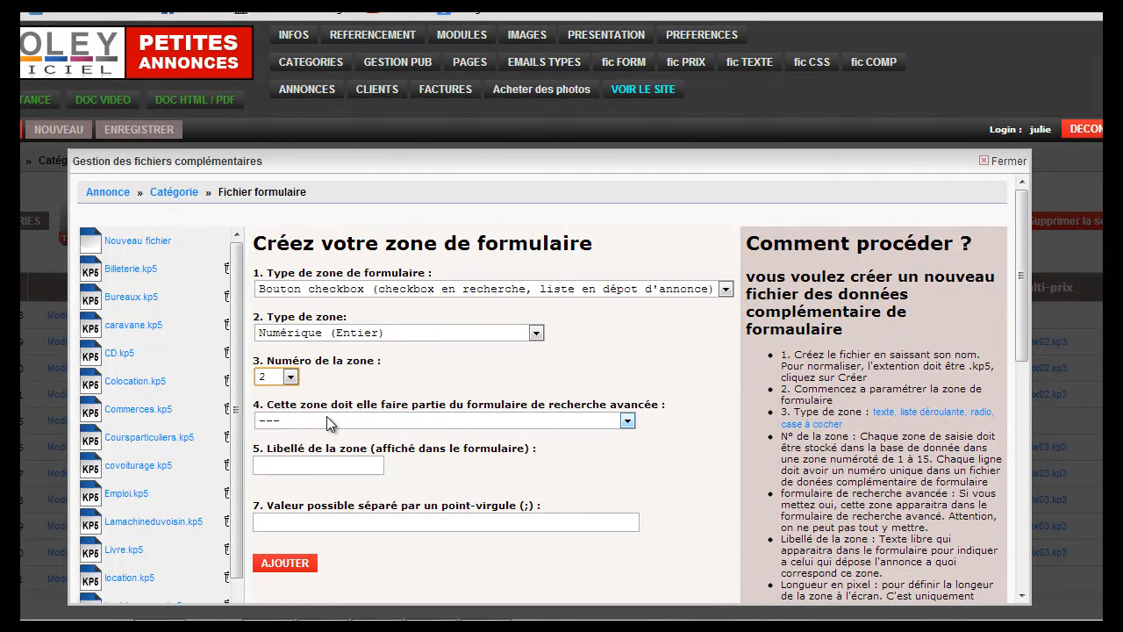
pyautogui.click(326, 419)
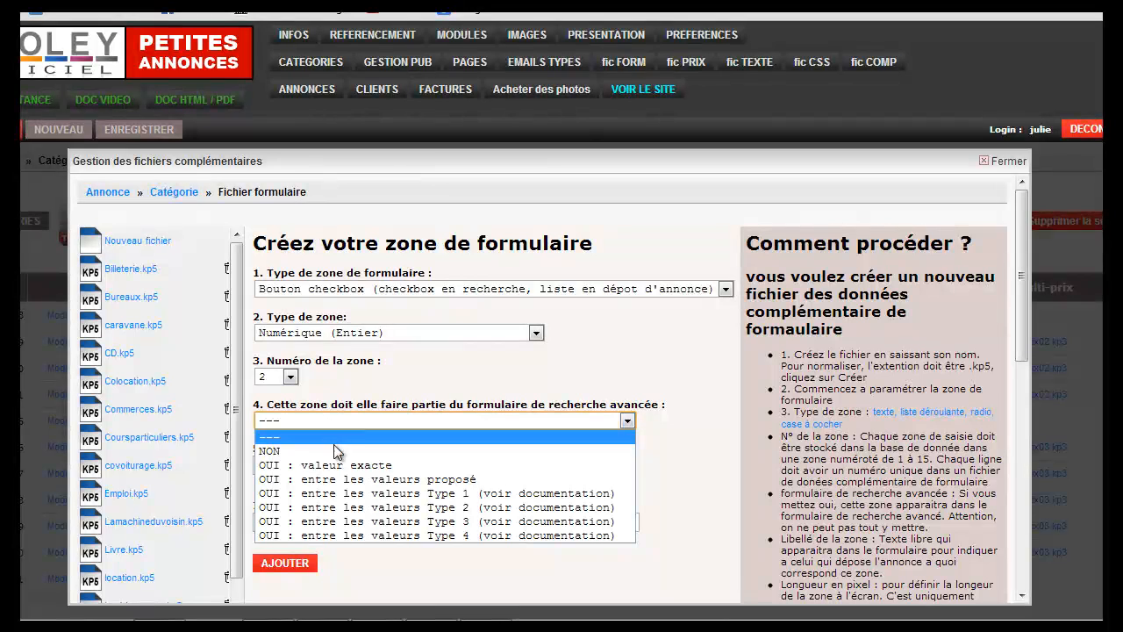
pyautogui.click(341, 465)
# Step: Label the zone "Taille de l'écran en cm" with values 81;102;117;127;140;152;Autres, add it and check the form preview
pyautogui.click(342, 464)
pyautogui.write('T')
pyautogui.write('aille de l')
pyautogui.write("'écran en ")
pyautogui.write('po')
pyautogui.click(342, 522)
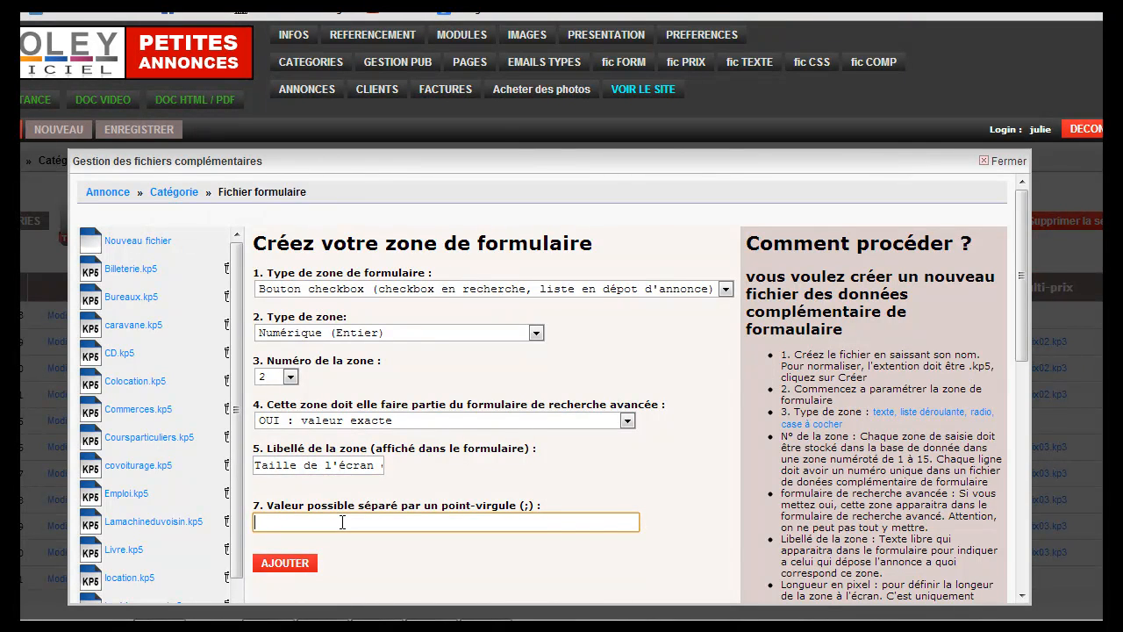
pyautogui.write('81;102;117;127;140;152;Autreds')
pyautogui.press('BackSpace')
pyautogui.press('BackSpace')
pyautogui.write('s')
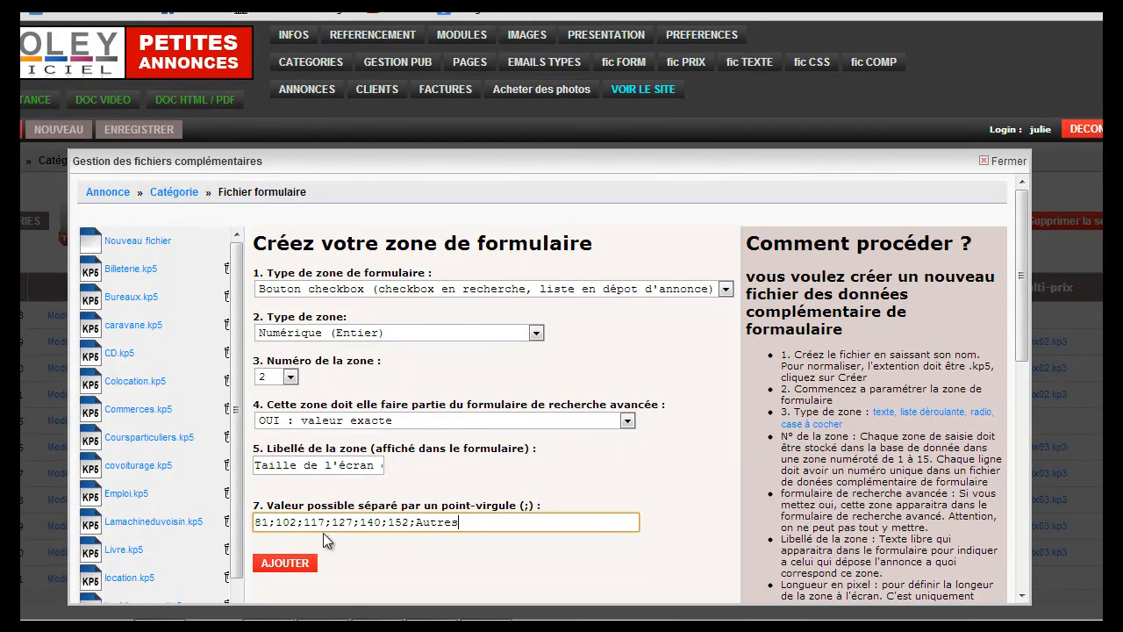
pyautogui.click(277, 567)
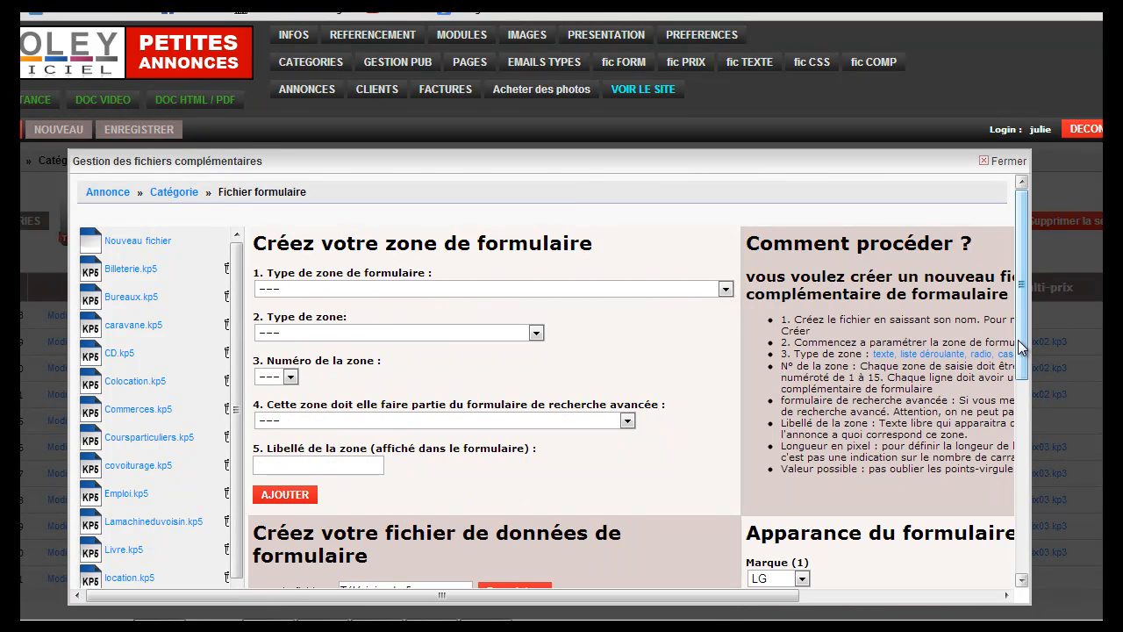
pyautogui.moveTo(1024, 359); pyautogui.dragTo(1029, 424)
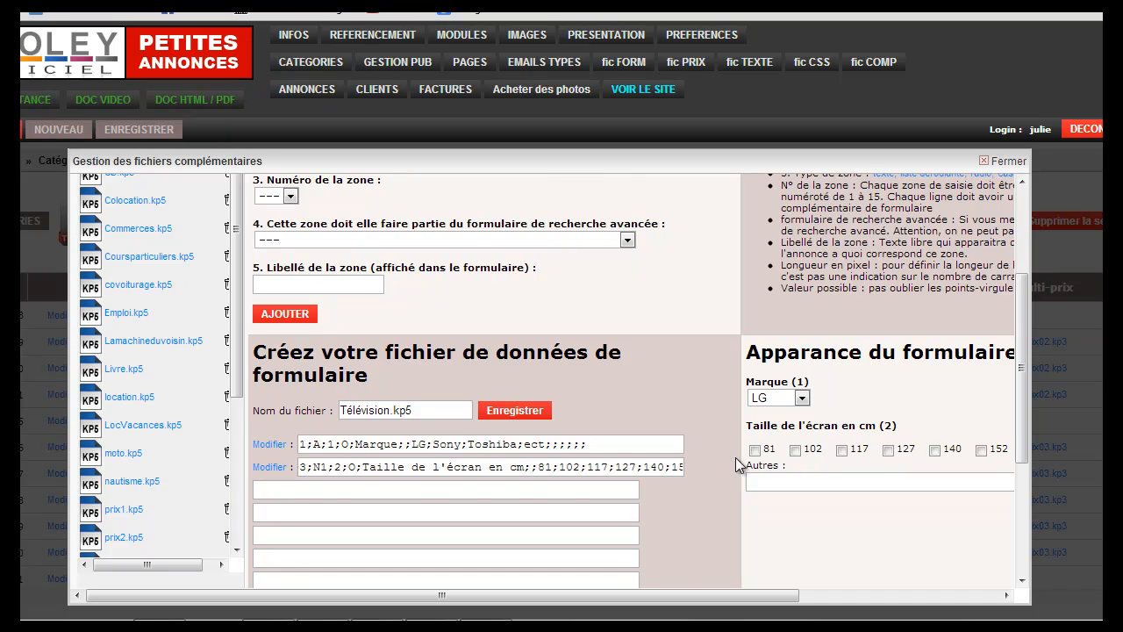
pyautogui.scroll(1, 735, 458)
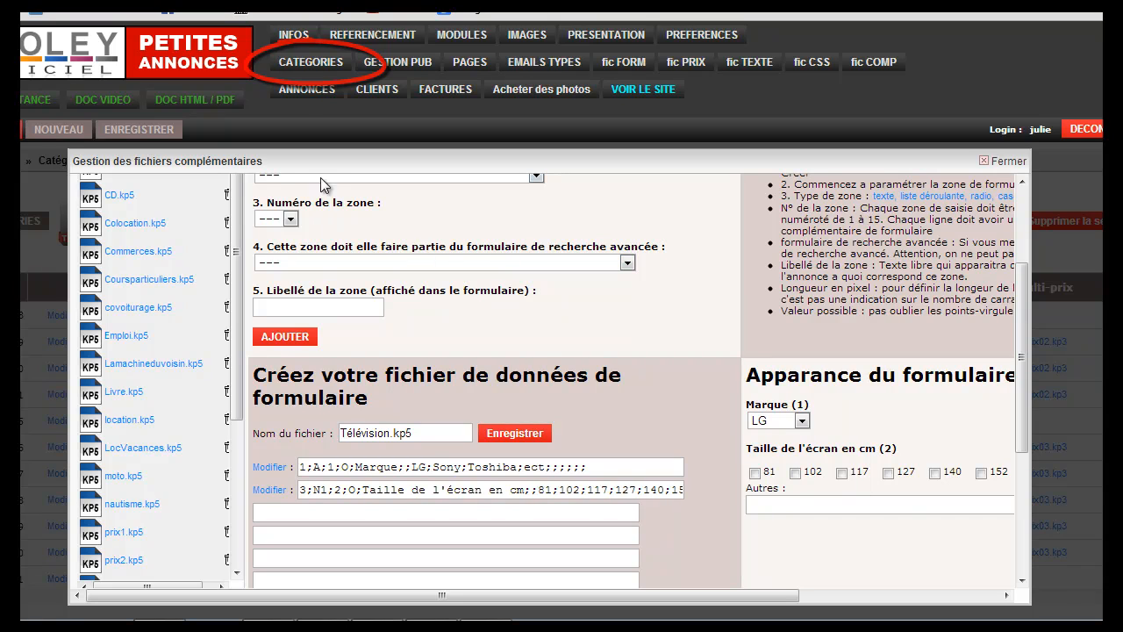
# Step: Edit the Télévision category, assign Télévision.kp5 as its complementary data file and save the category
pyautogui.click(299, 70)
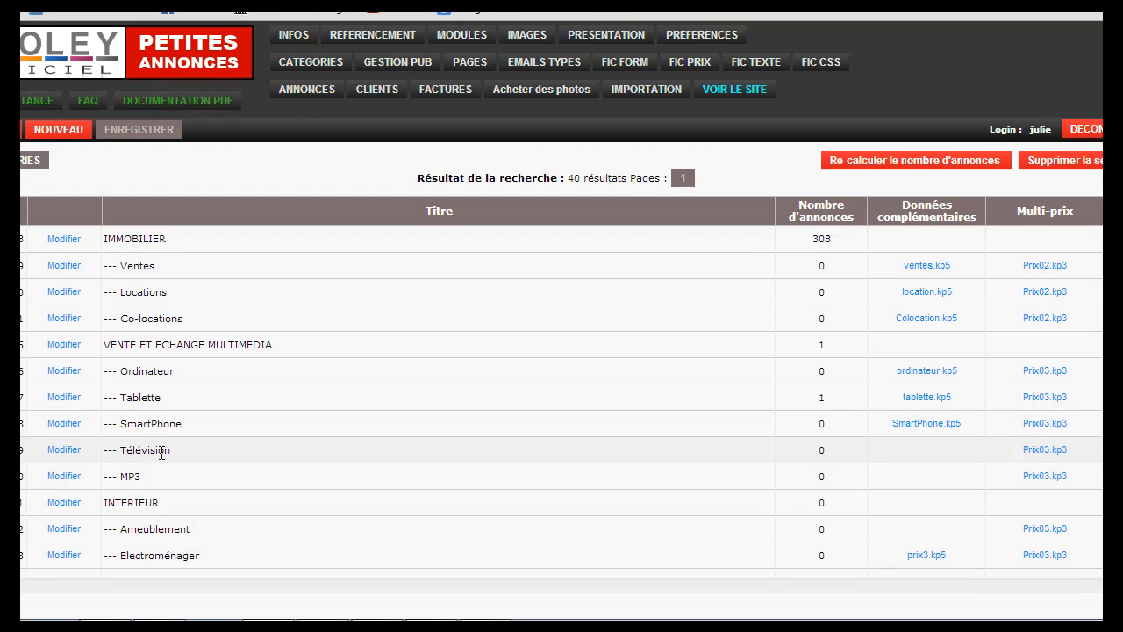
pyautogui.click(63, 449)
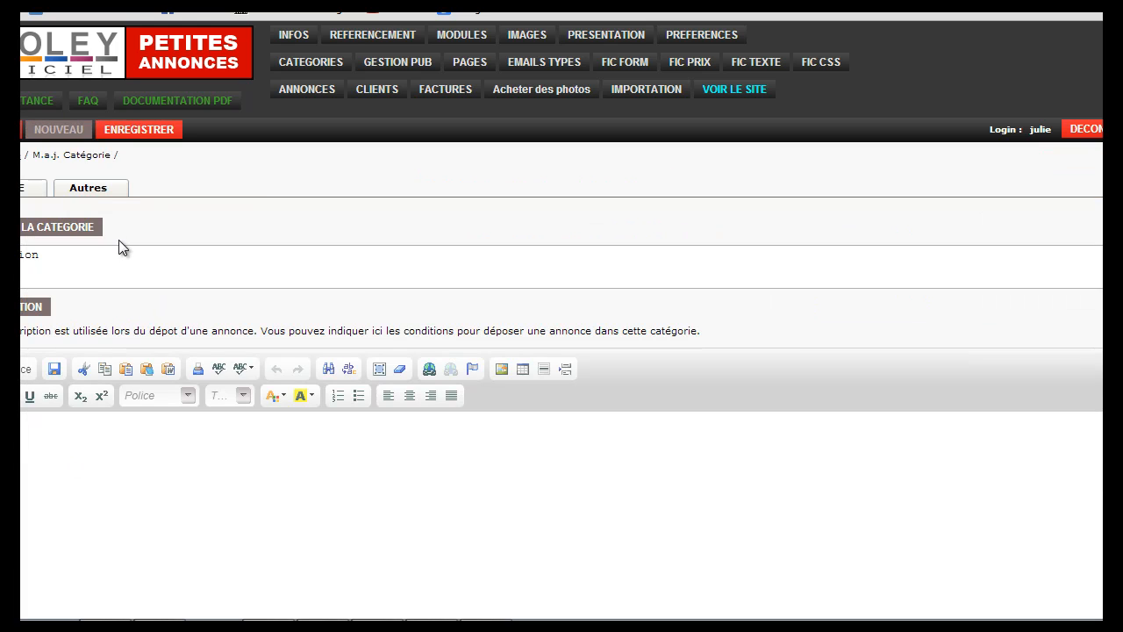
pyautogui.click(95, 197)
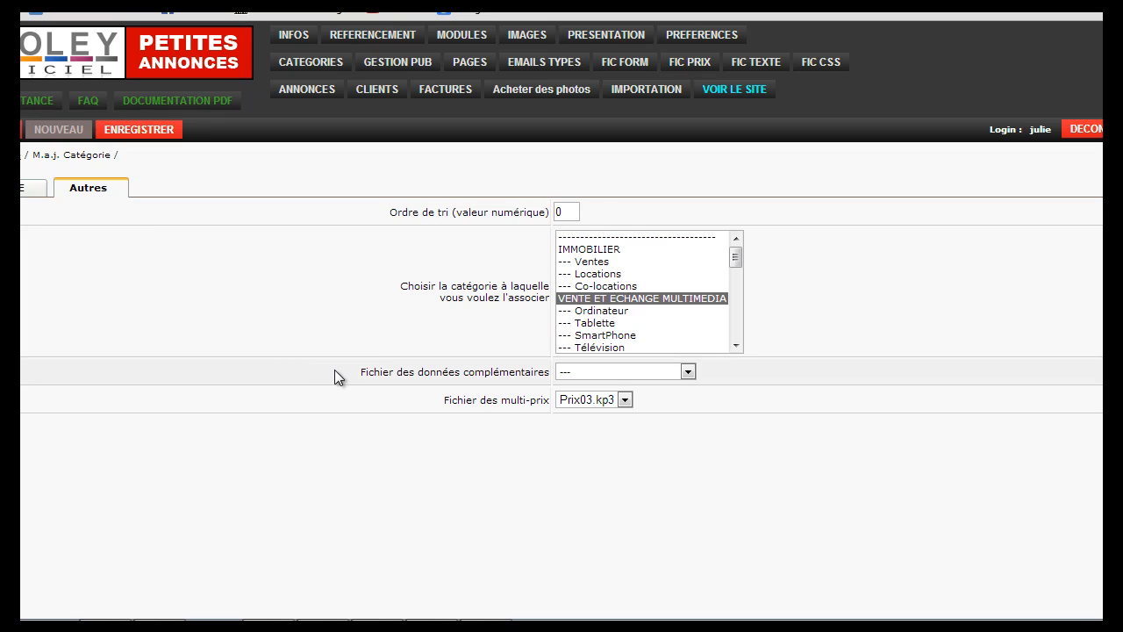
pyautogui.click(689, 372)
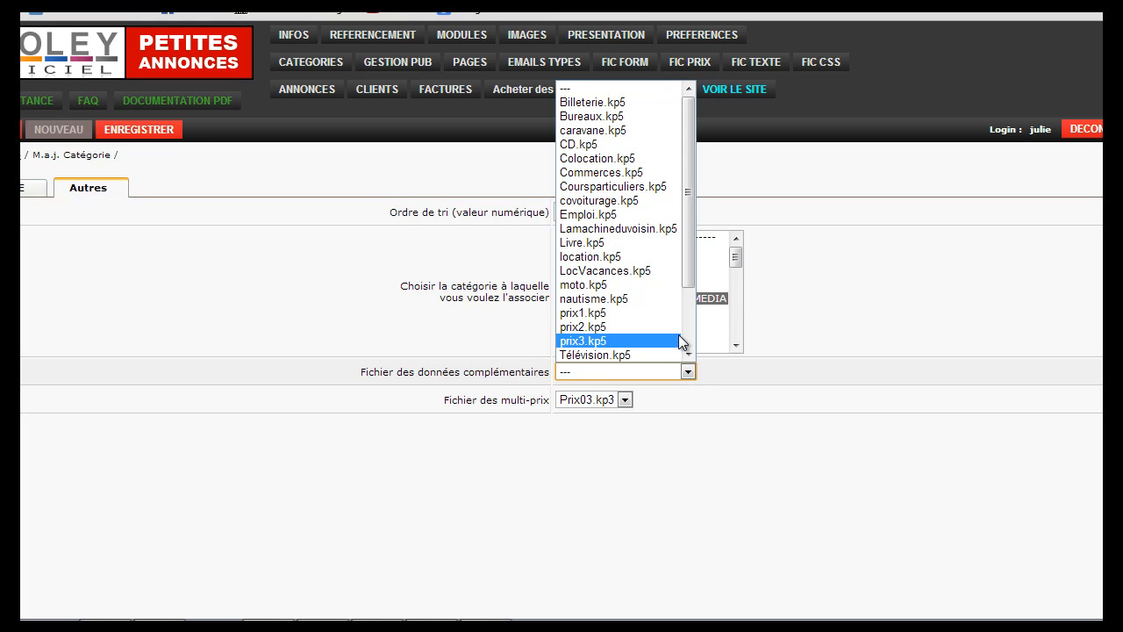
pyautogui.click(656, 353)
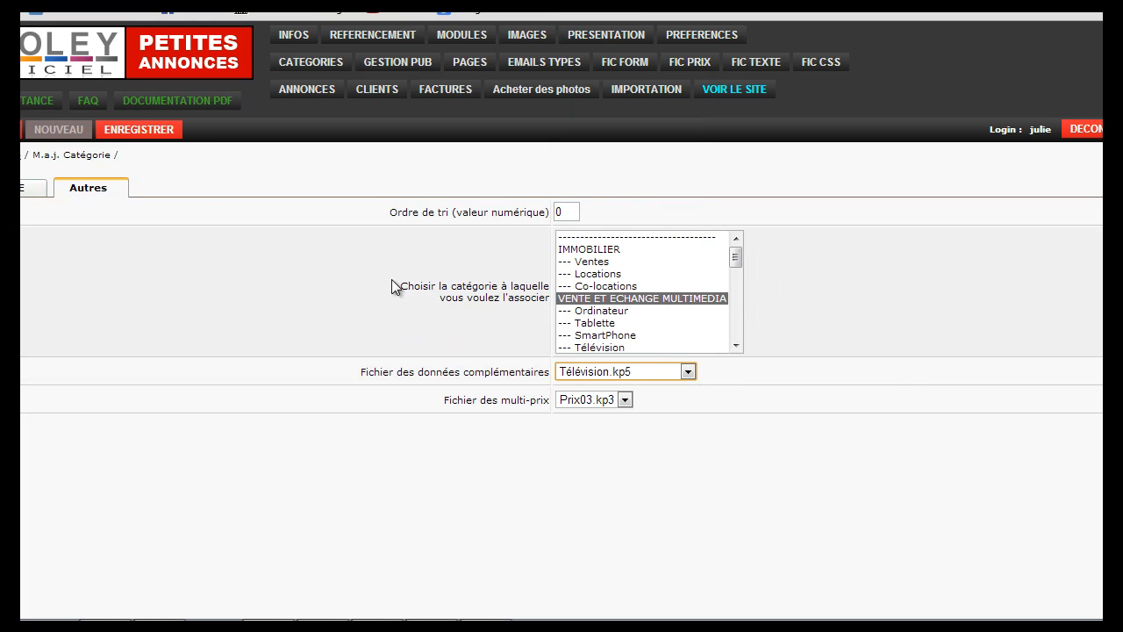
pyautogui.click(145, 132)
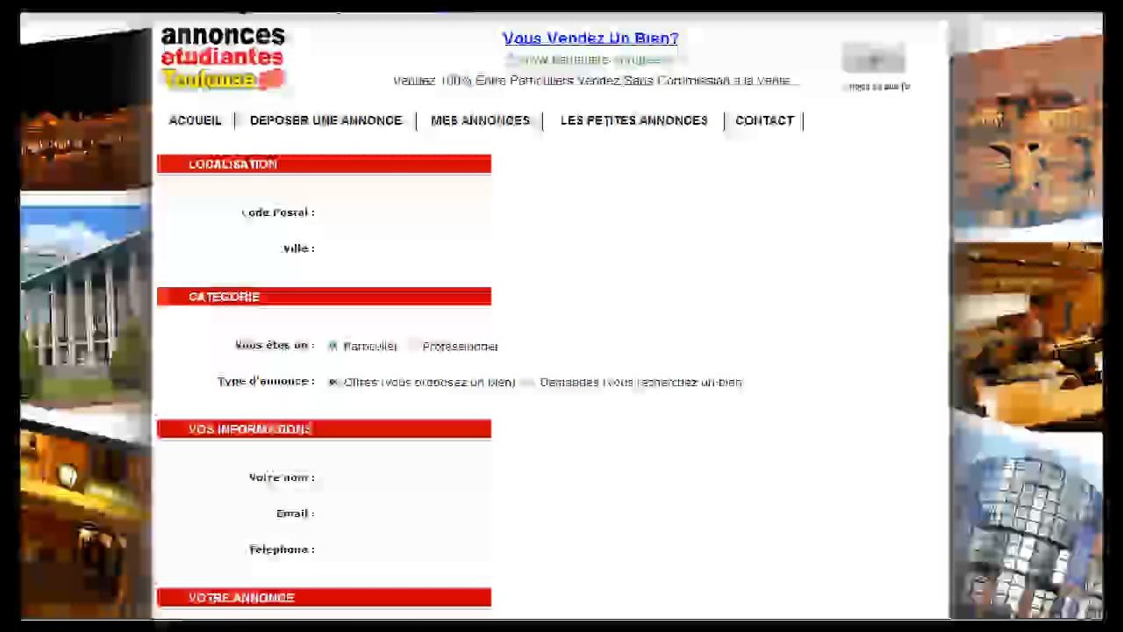
# Step: Examine the site's ad submission form, checking the options of the Marque and Taille de l'écran en cm lists
pyautogui.scroll(-1, 532, 314)
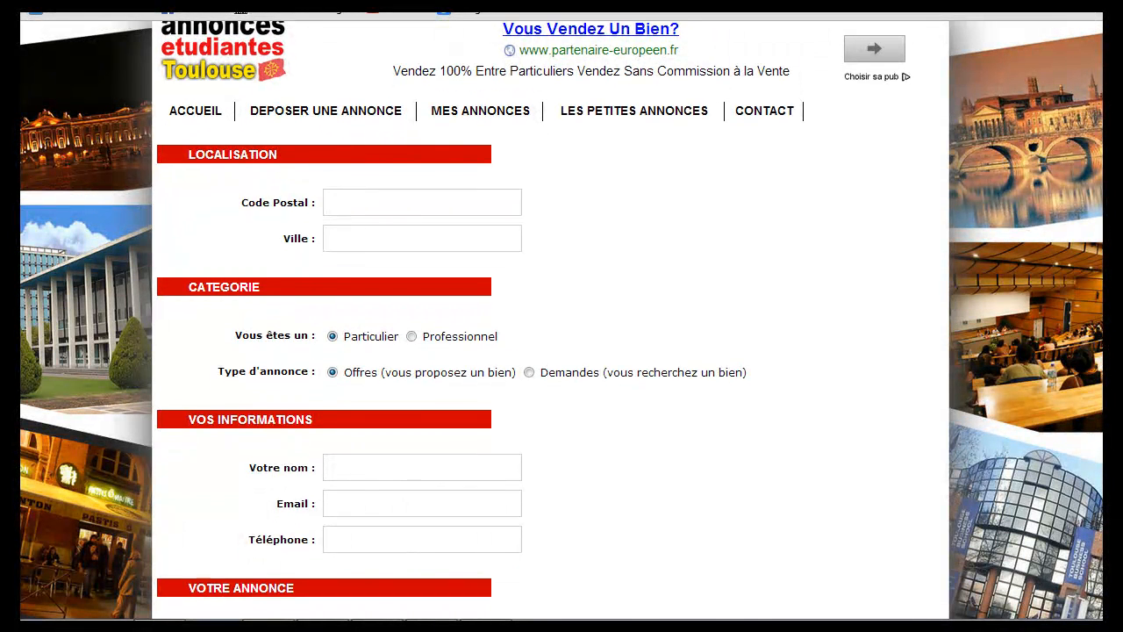
pyautogui.scroll(-2, 550, 316)
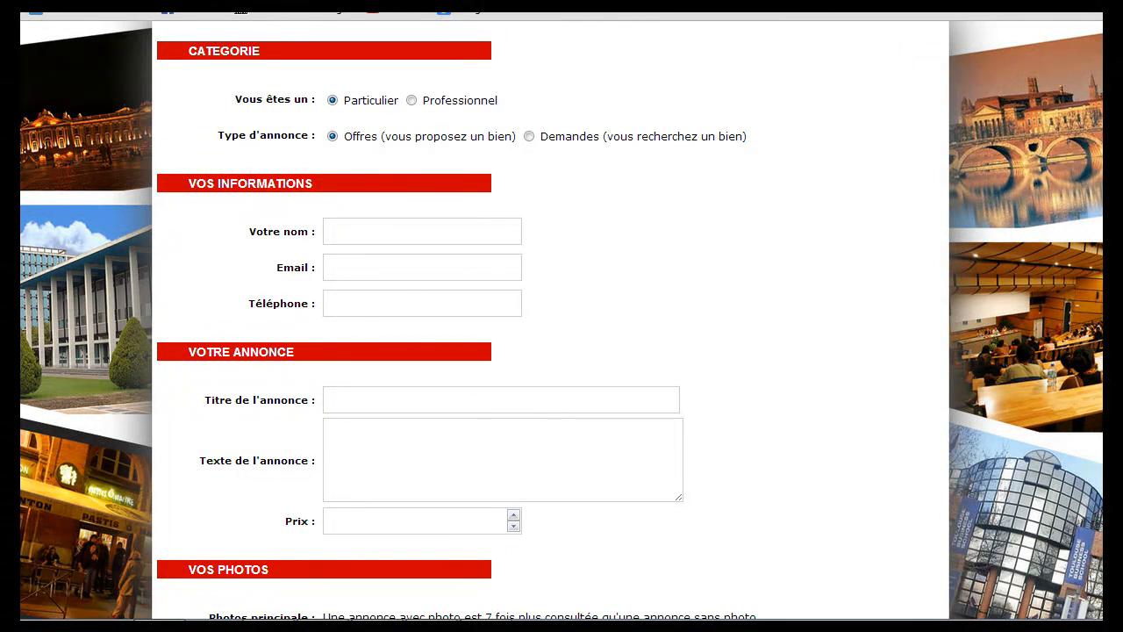
pyautogui.scroll(3, 550, 316)
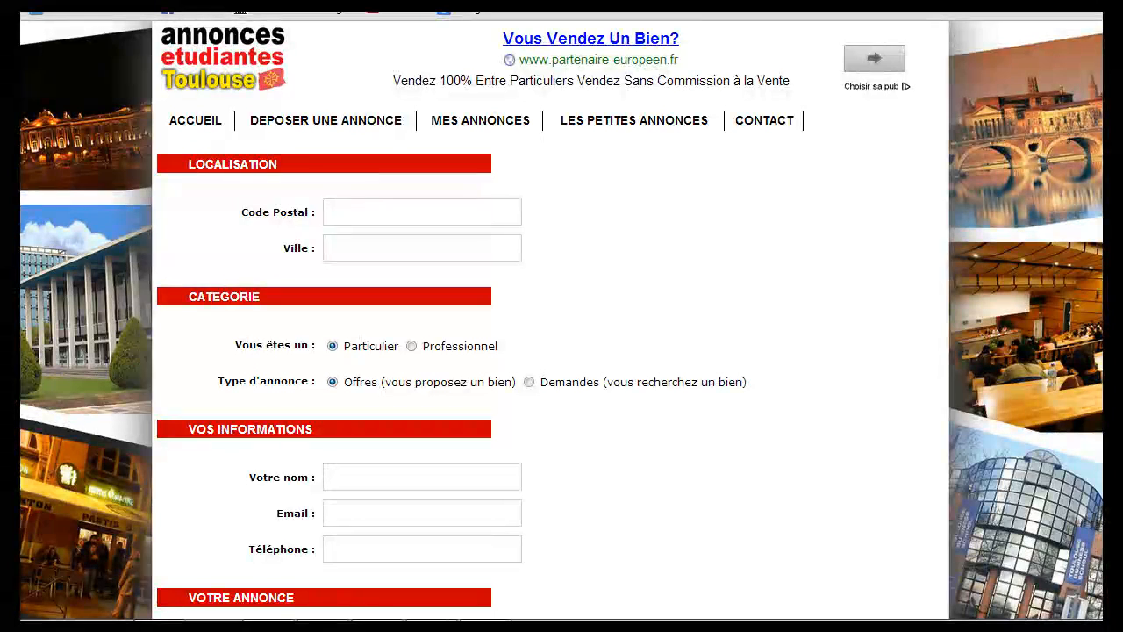
pyautogui.scroll(-1, 196, 243)
pyautogui.scroll(-4, 451, 322)
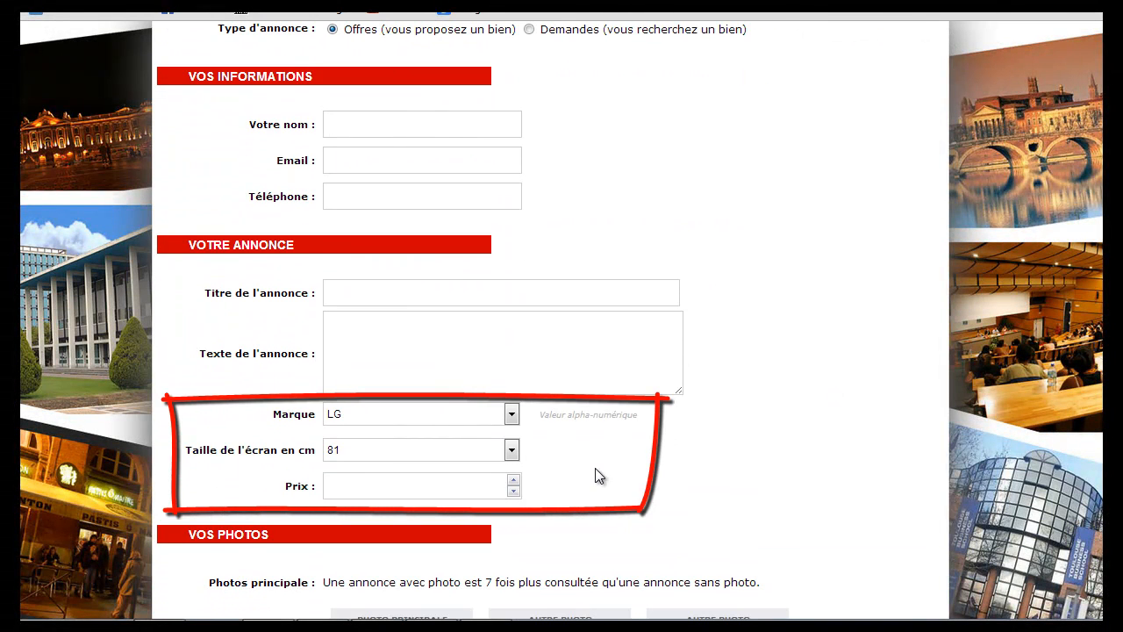
pyautogui.click(510, 415)
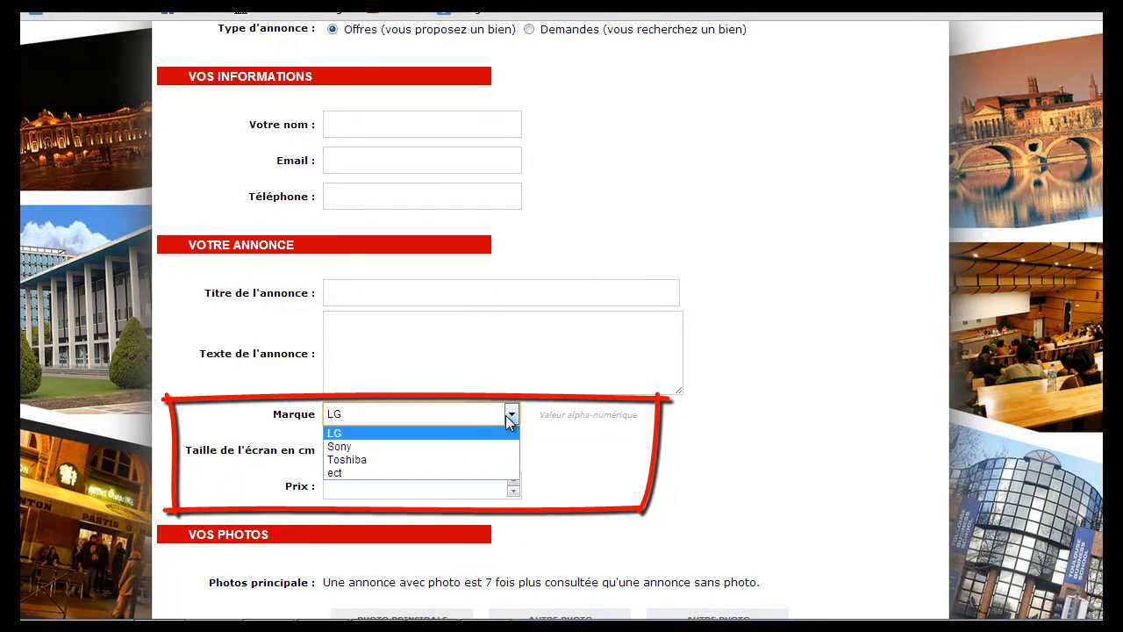
pyautogui.click(510, 421)
pyautogui.click(512, 452)
pyautogui.click(511, 452)
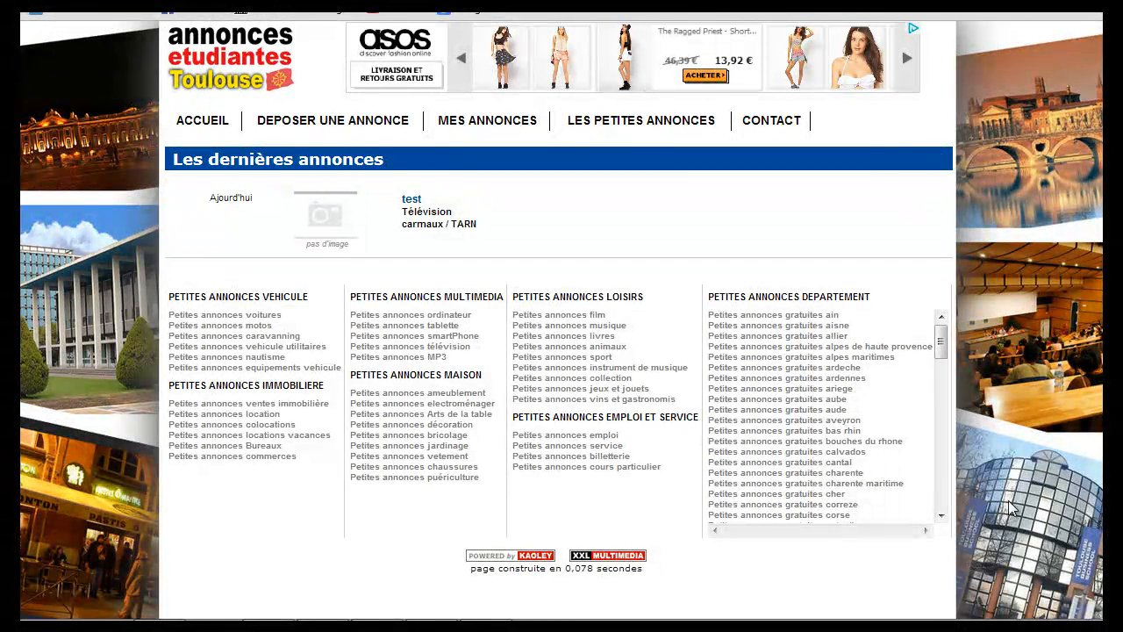
# Step: Choose the Télévision category in the classifieds search and examine its Marque list and screen-size checkboxes
pyautogui.click(617, 122)
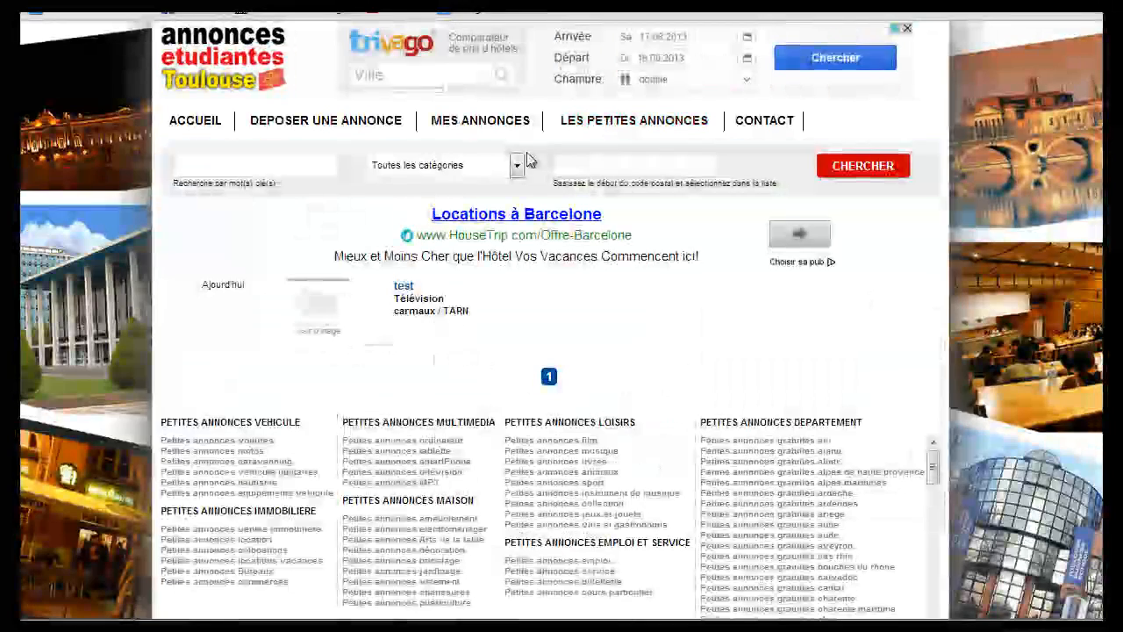
pyautogui.click(516, 165)
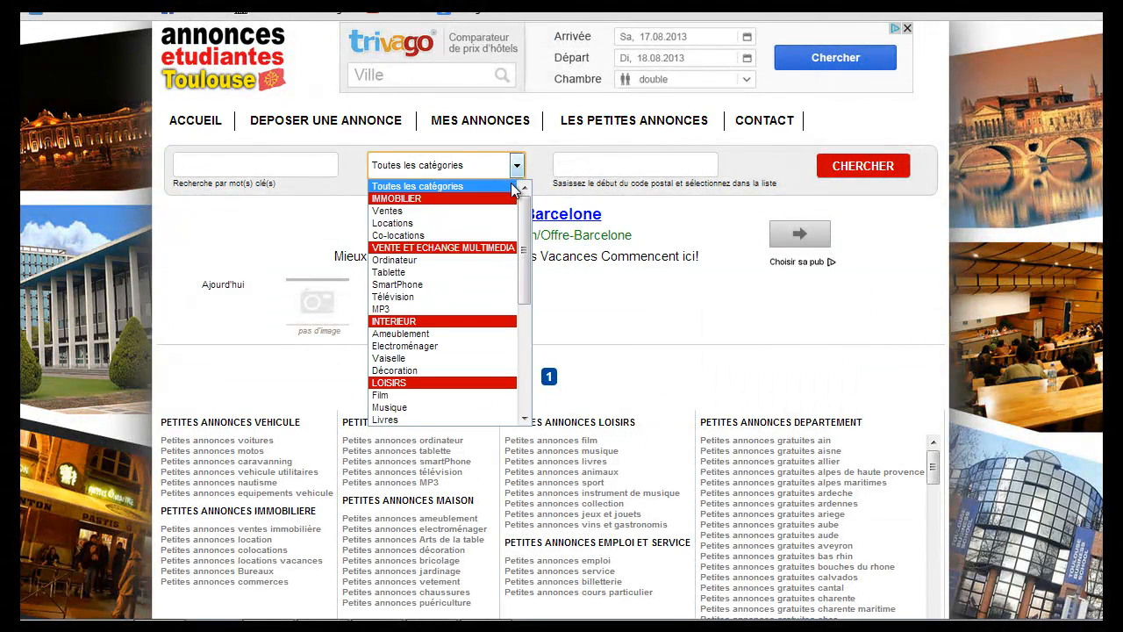
pyautogui.click(481, 297)
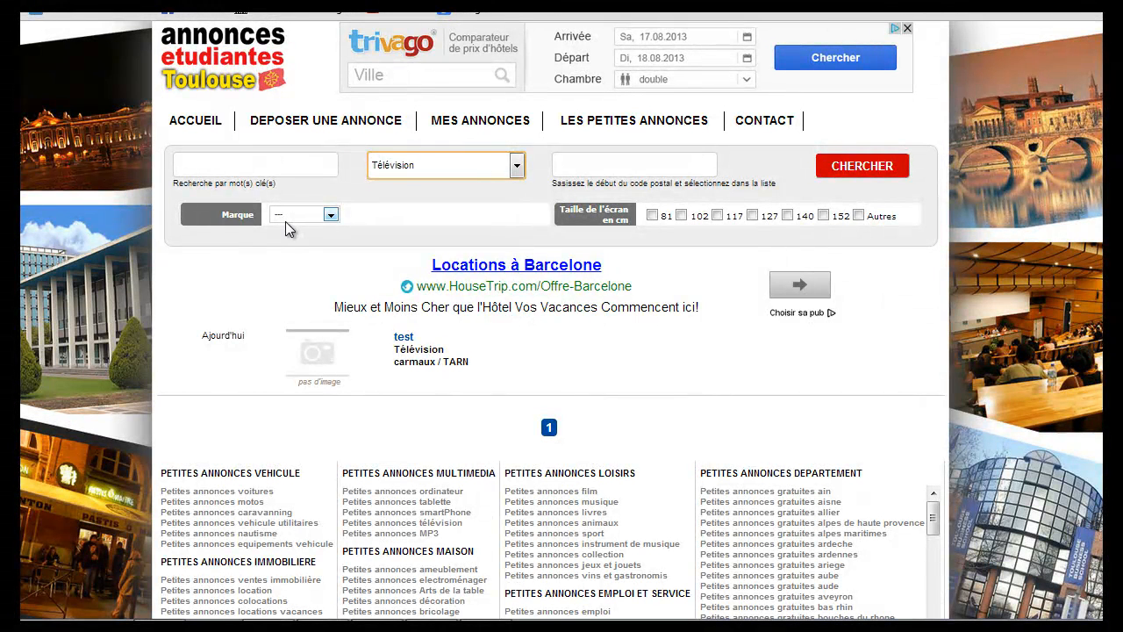
pyautogui.click(326, 216)
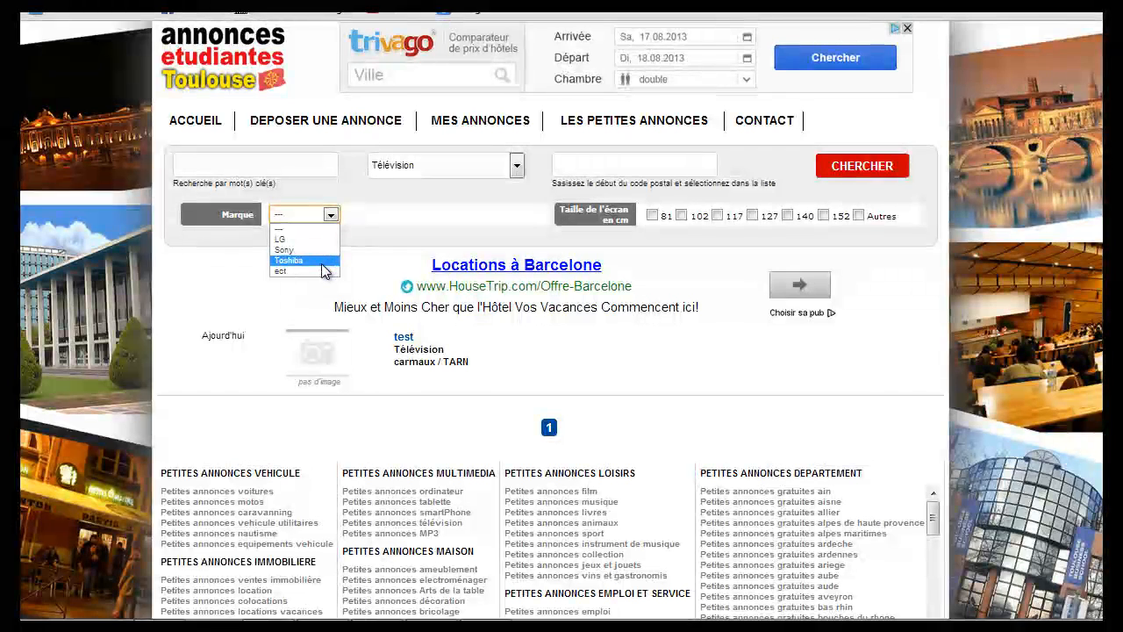
pyautogui.click(681, 215)
pyautogui.click(717, 215)
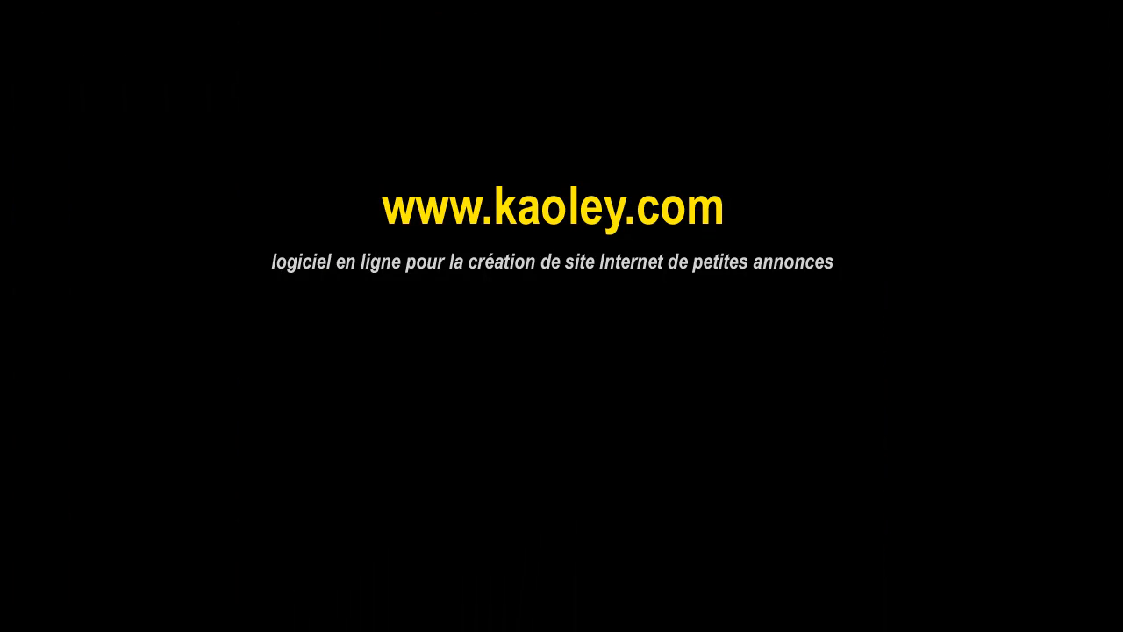